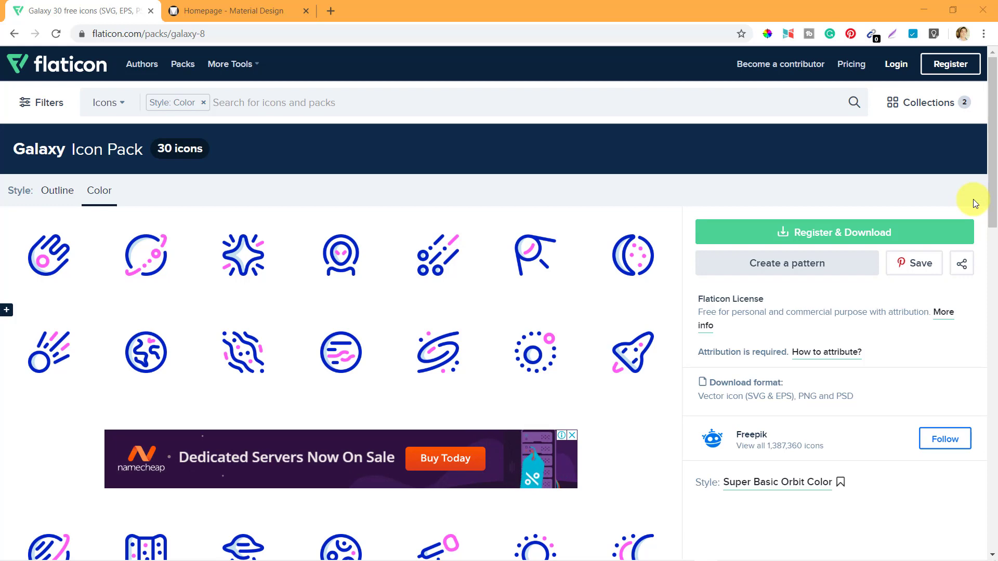
- Look through the color icons of the Galaxy pack and the other packs that match its style
{"action": "mouse_move", "coordinate": [678, 296]}
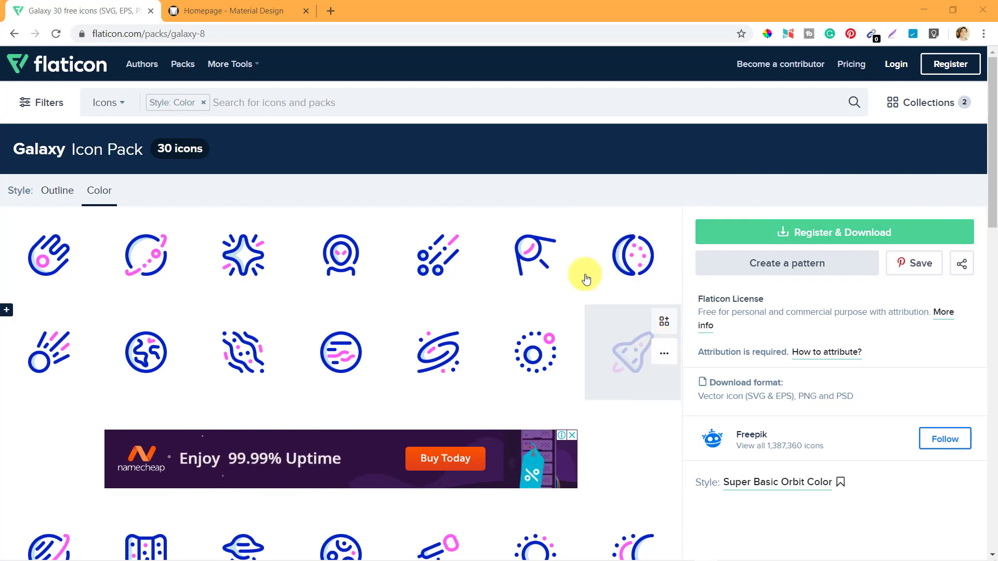
{"action": "scroll", "coordinate": [468, 234], "scroll_direction": "down", "scroll_amount": 3}
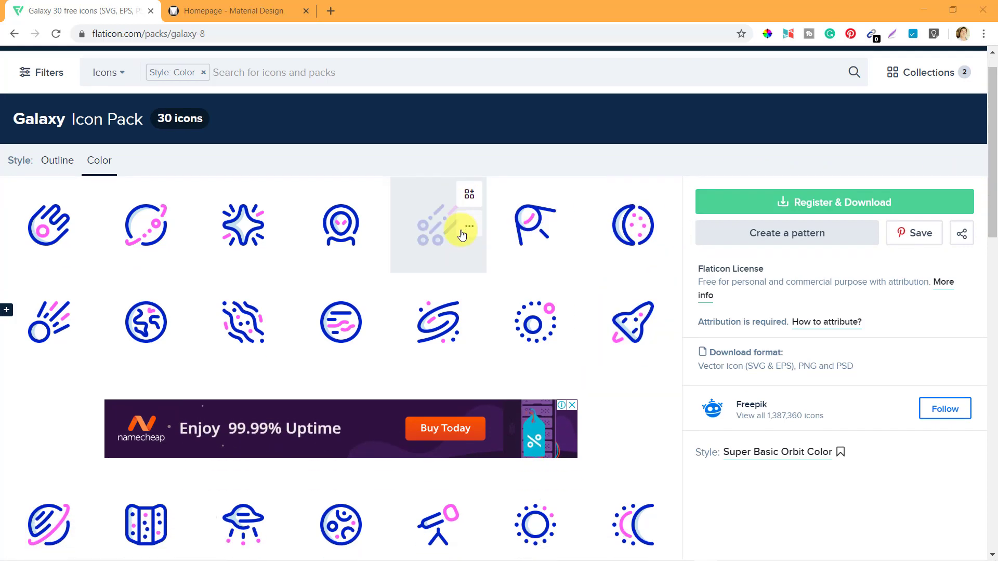
{"action": "scroll", "coordinate": [462, 235], "scroll_direction": "down", "scroll_amount": 4}
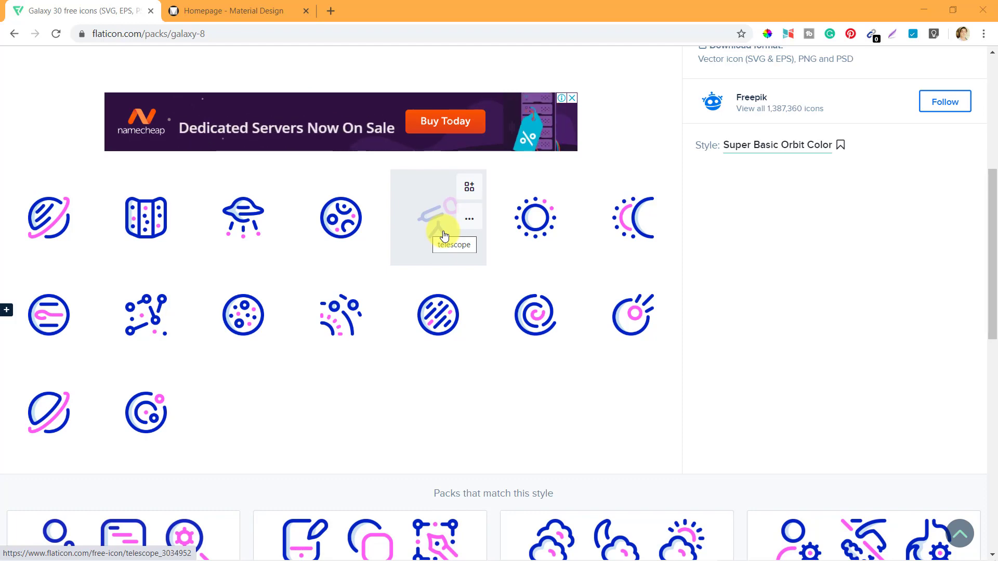
{"action": "scroll", "coordinate": [444, 236], "scroll_direction": "down", "scroll_amount": 3}
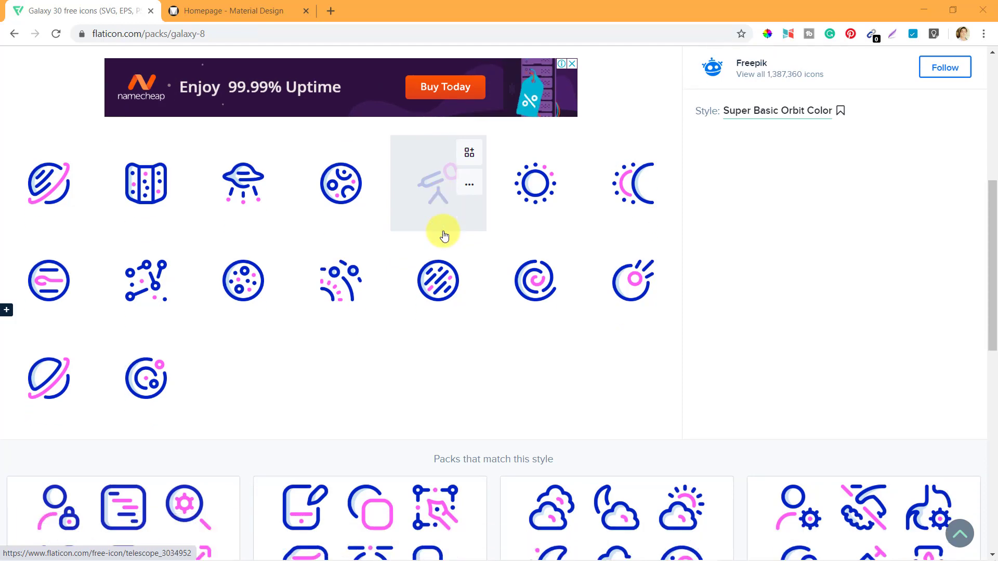
{"action": "scroll", "coordinate": [444, 236], "scroll_direction": "down", "scroll_amount": 1}
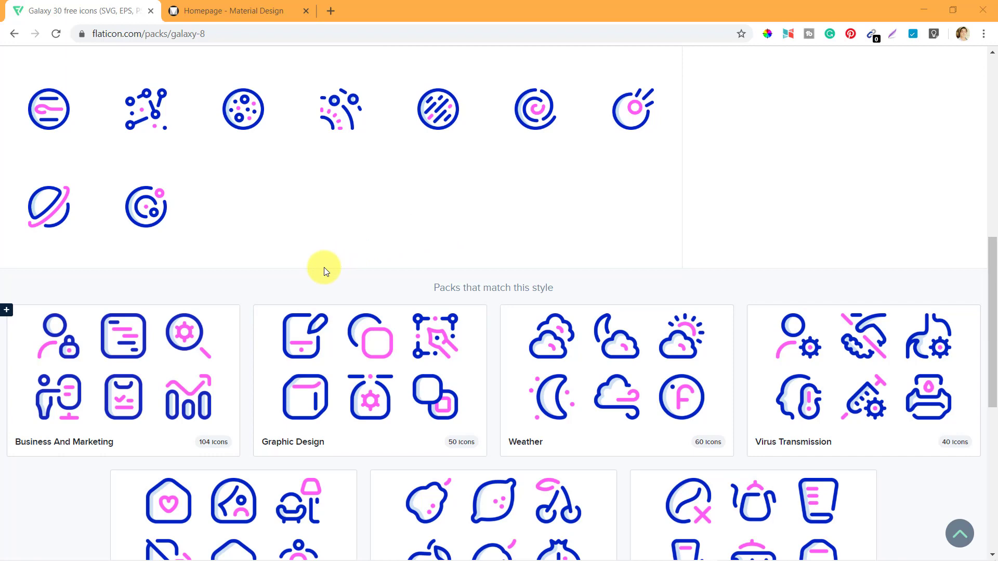
{"action": "scroll", "coordinate": [323, 268], "scroll_direction": "up", "scroll_amount": 3}
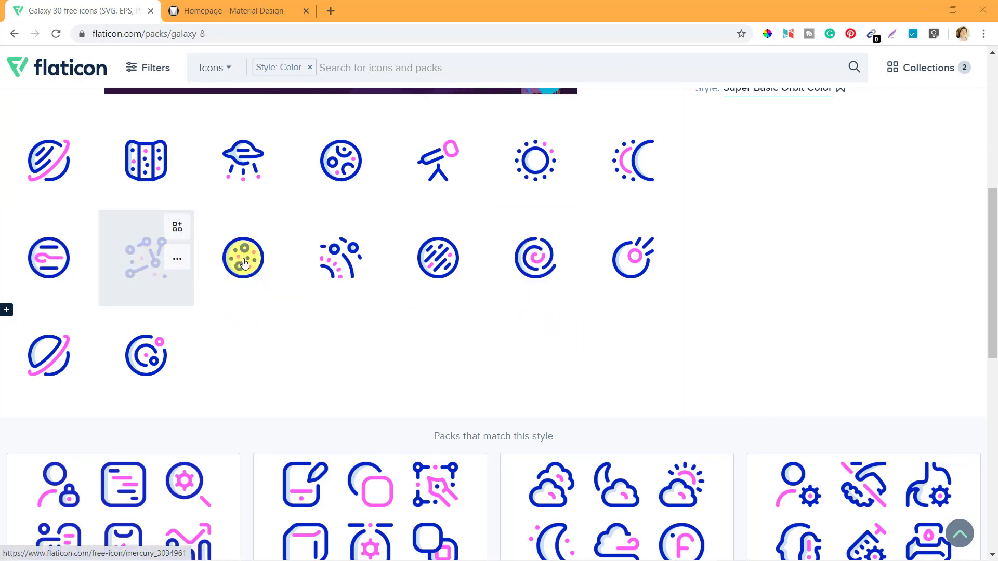
{"action": "scroll", "coordinate": [244, 263], "scroll_direction": "down", "scroll_amount": 2}
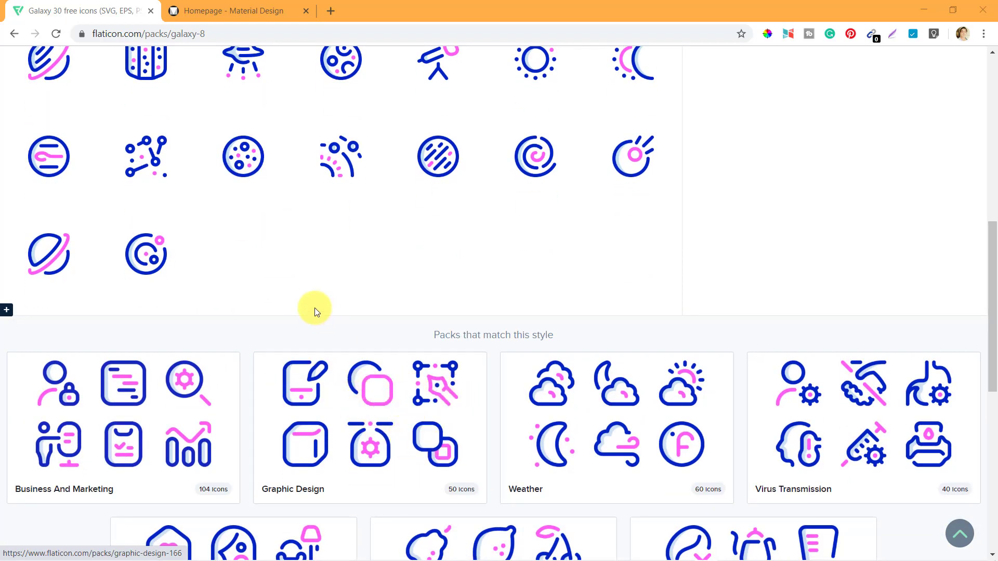
{"action": "scroll", "coordinate": [314, 307], "scroll_direction": "up", "scroll_amount": 3}
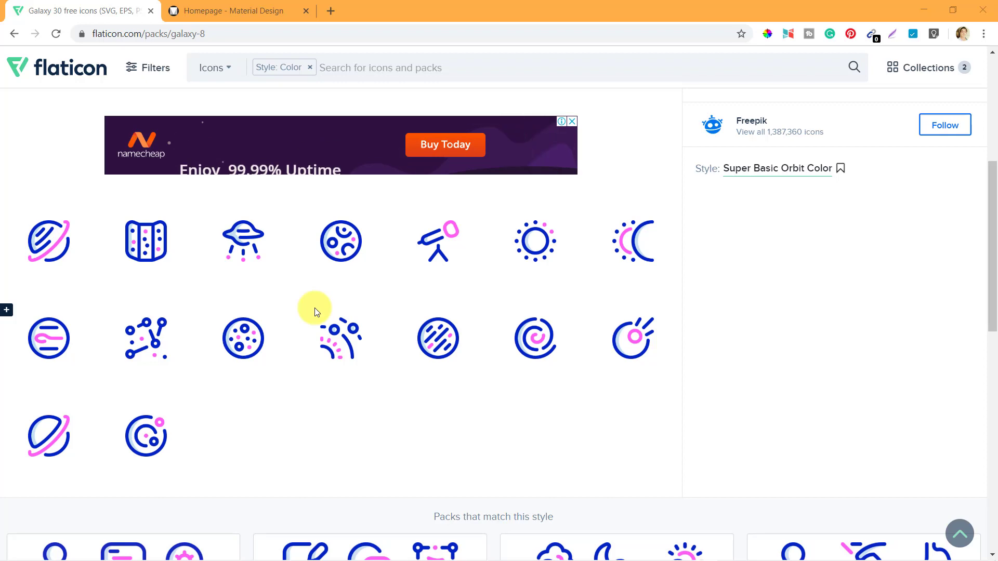
{"action": "scroll", "coordinate": [314, 307], "scroll_direction": "up", "scroll_amount": 3}
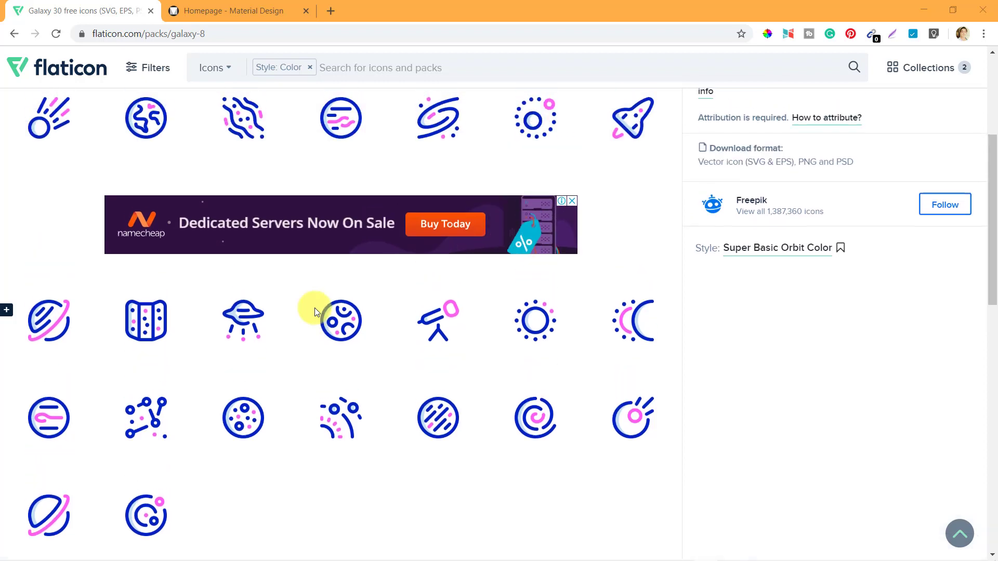
{"action": "scroll", "coordinate": [314, 308], "scroll_direction": "up", "scroll_amount": 2}
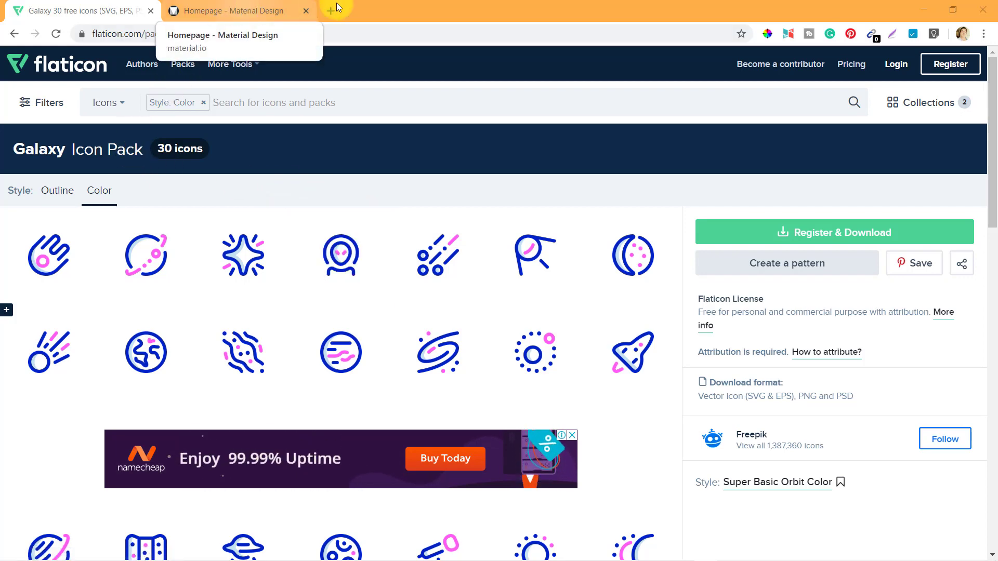
- Switch to the Material Design site and open the Icons page from its resources
{"action": "left_click", "coordinate": [220, 12]}
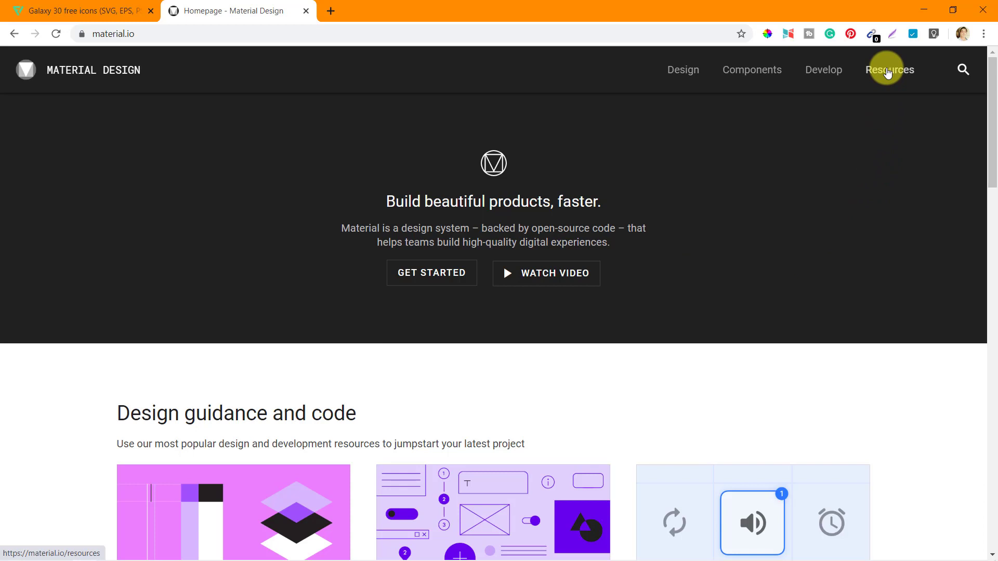
{"action": "left_click", "coordinate": [888, 71]}
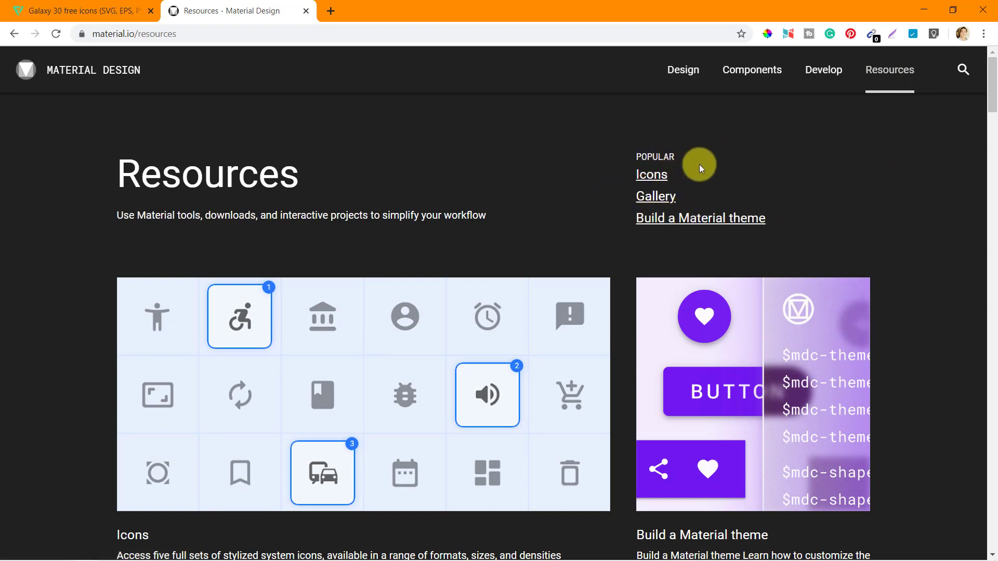
{"action": "left_click", "coordinate": [649, 177]}
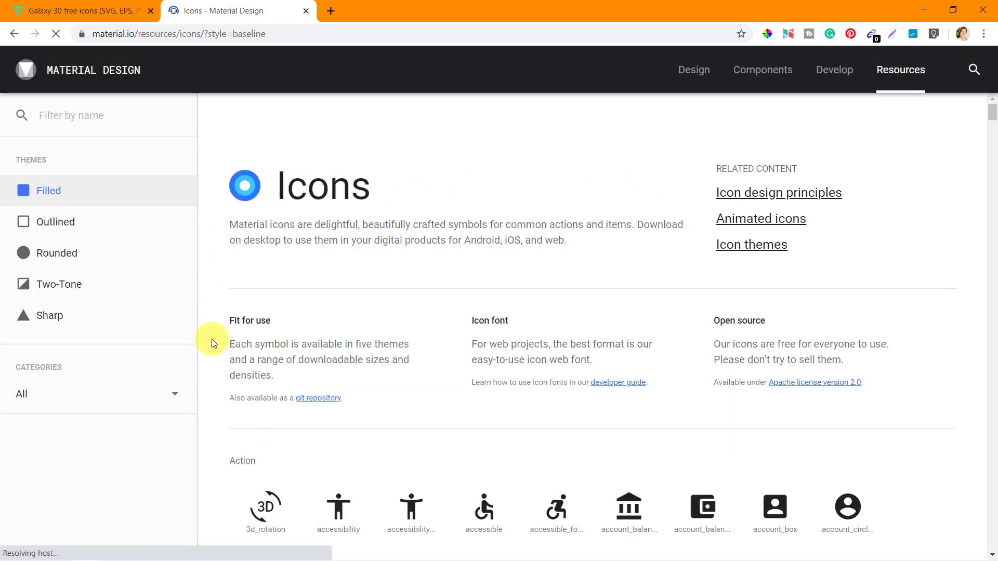
- Compare the Filled, Outlined, Rounded, Two-Tone and Sharp themes of the Material icons and settle on Two-Tone
{"action": "scroll", "coordinate": [211, 339], "scroll_direction": "down", "scroll_amount": 10}
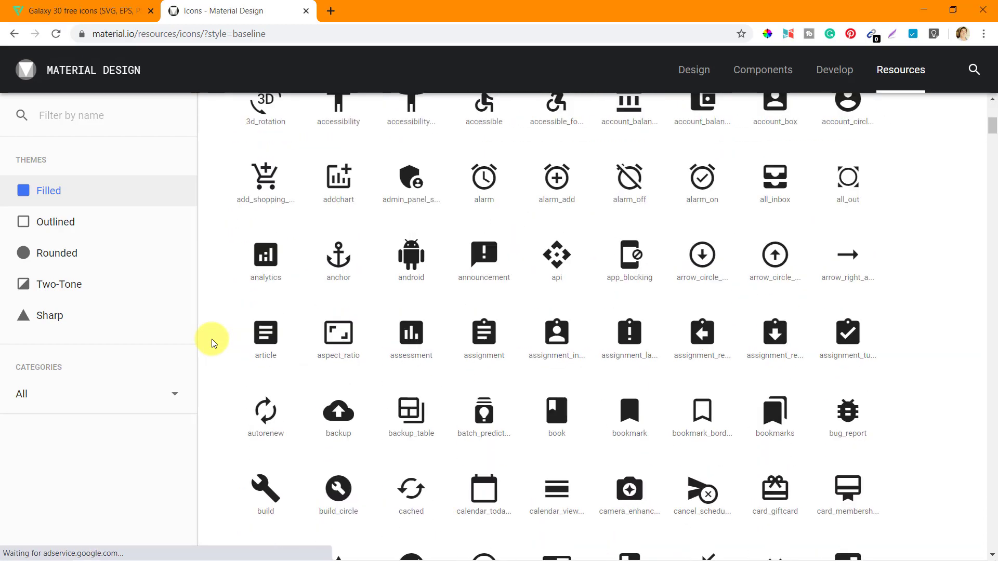
{"action": "scroll", "coordinate": [211, 339], "scroll_direction": "down", "scroll_amount": 12}
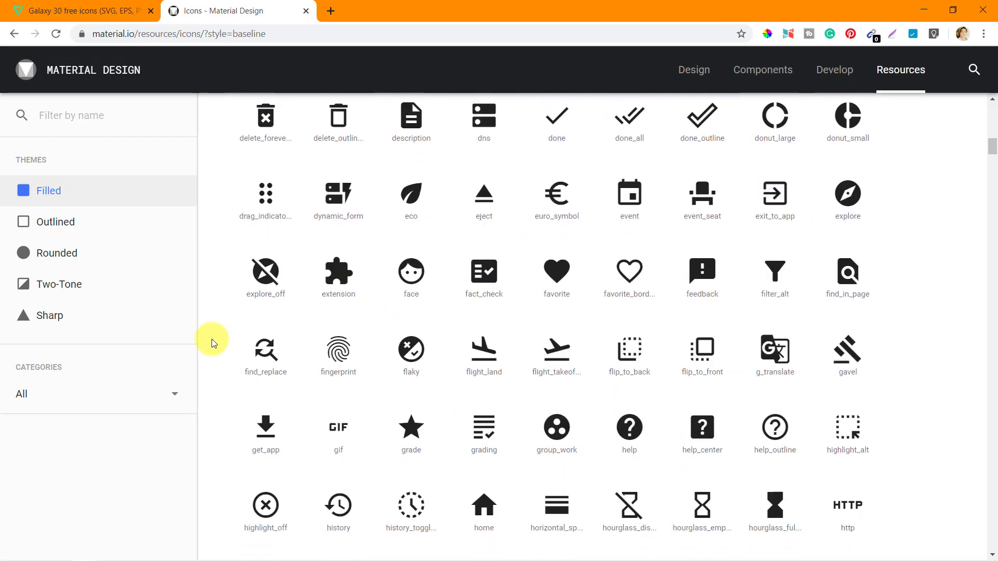
{"action": "scroll", "coordinate": [211, 339], "scroll_direction": "down", "scroll_amount": 4}
{"action": "scroll", "coordinate": [211, 339], "scroll_direction": "up", "scroll_amount": 20}
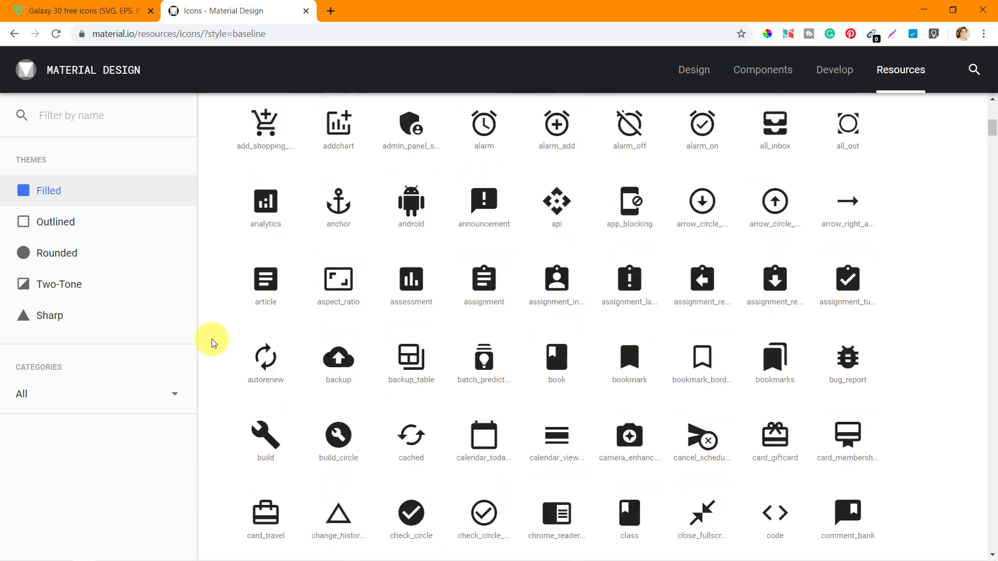
{"action": "scroll", "coordinate": [211, 339], "scroll_direction": "up", "scroll_amount": 5}
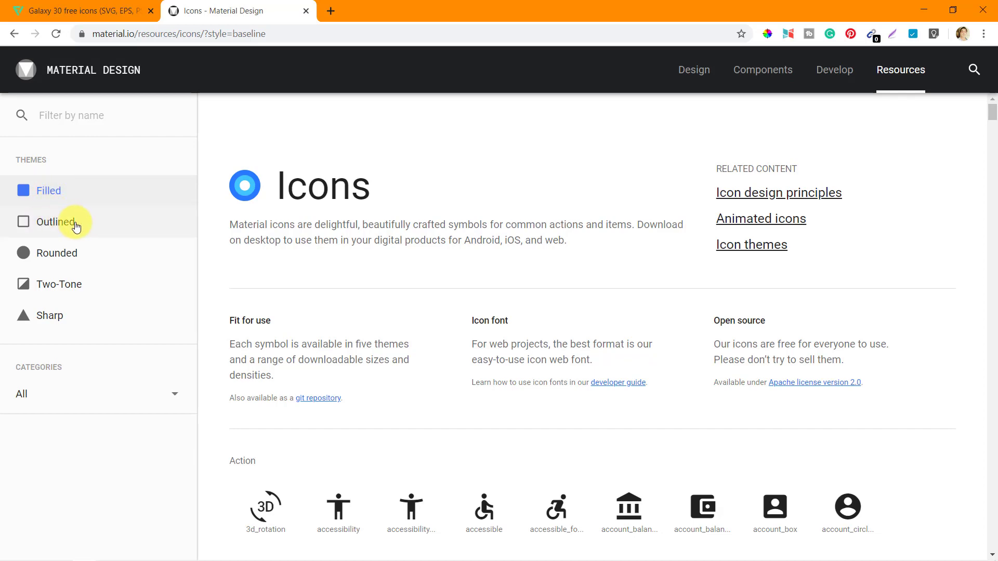
{"action": "scroll", "coordinate": [290, 224], "scroll_direction": "down", "scroll_amount": 8}
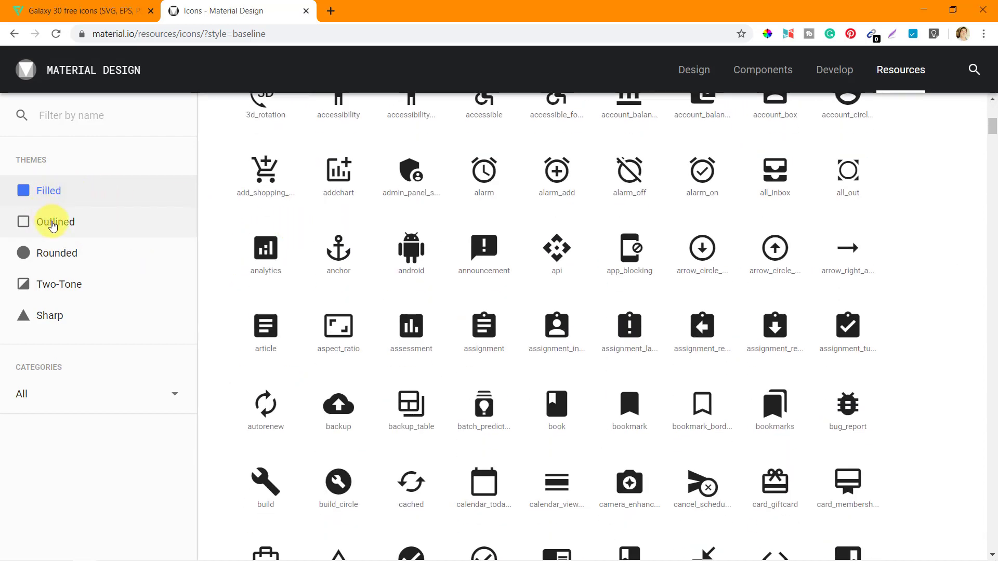
{"action": "left_click", "coordinate": [53, 223]}
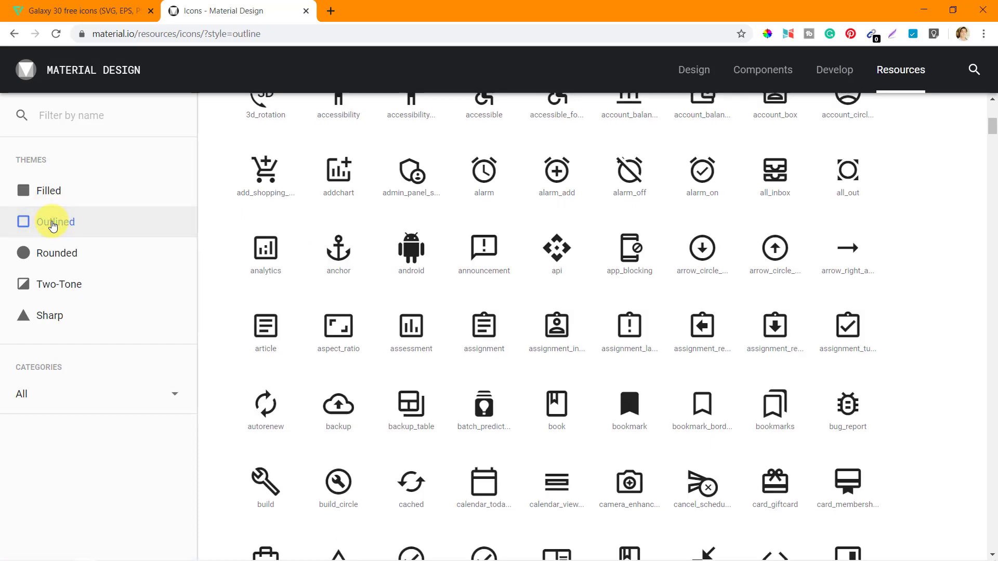
{"action": "left_click", "coordinate": [56, 258]}
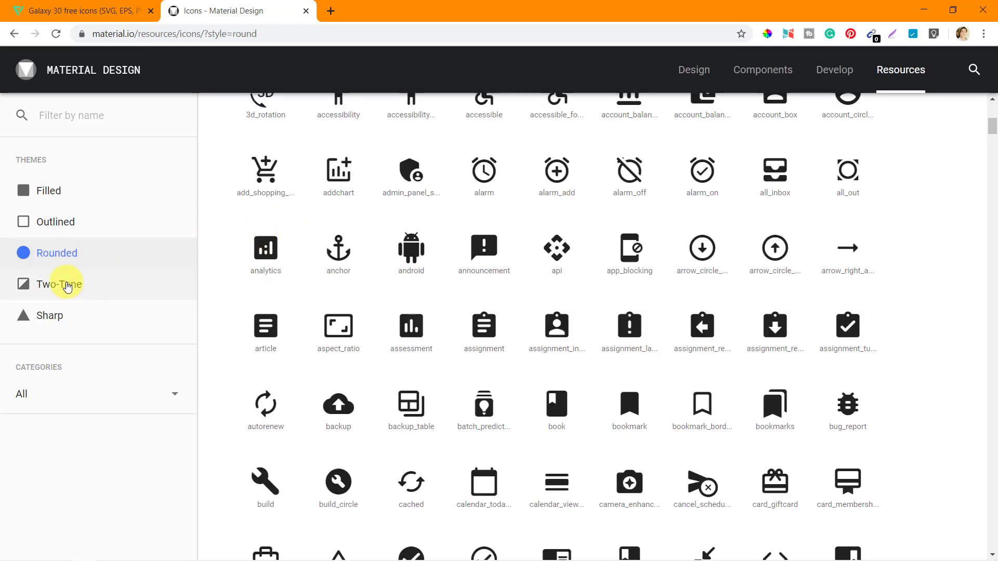
{"action": "left_click", "coordinate": [67, 285]}
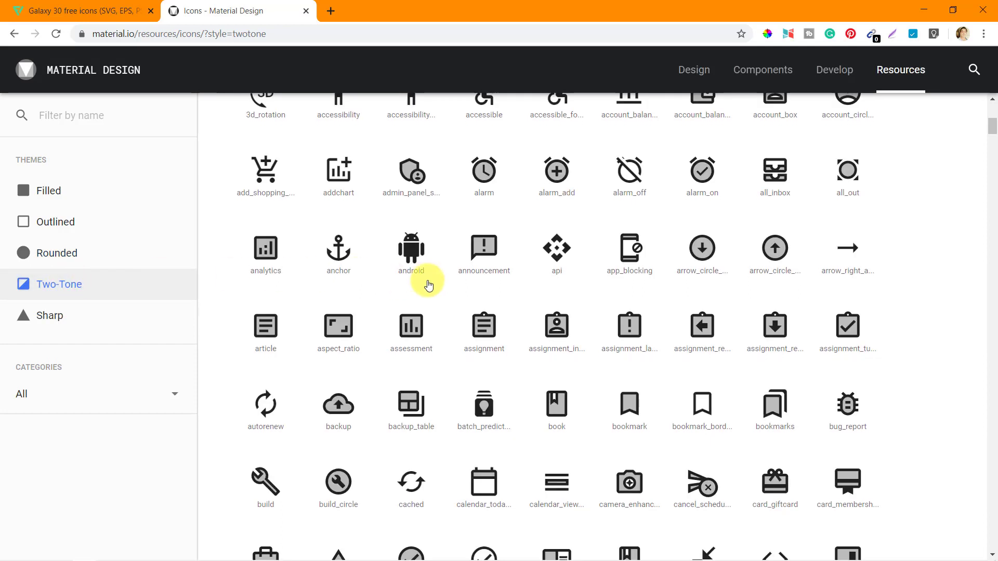
{"action": "left_click", "coordinate": [52, 318]}
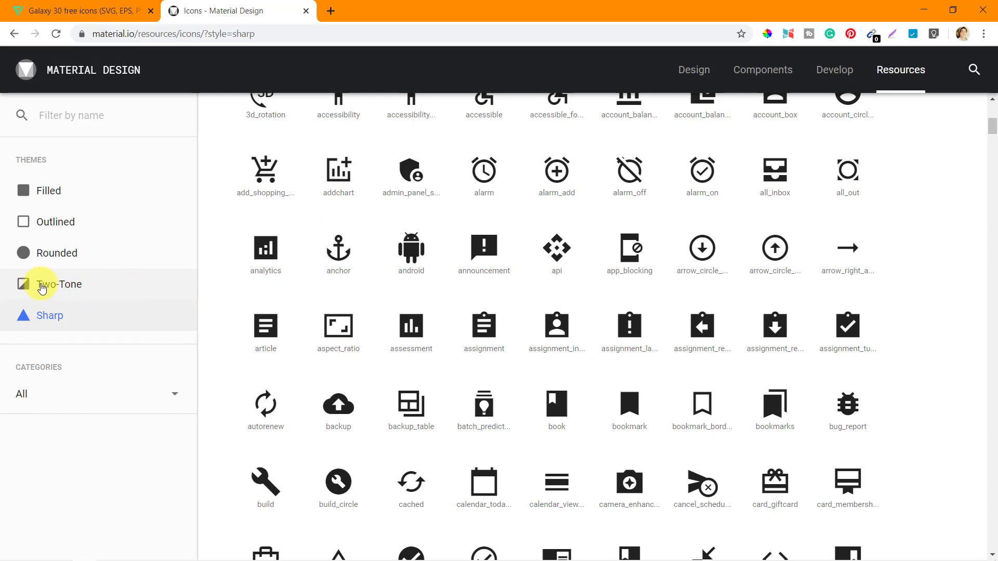
{"action": "left_click", "coordinate": [76, 284]}
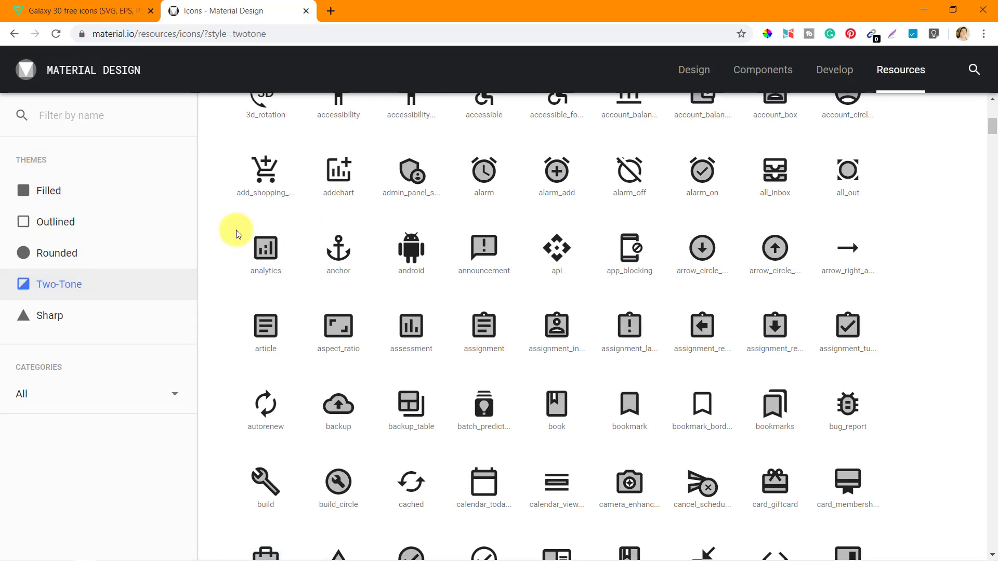
- Browse the Action category of the Two-Tone icons for a suitable icon
{"action": "scroll", "coordinate": [367, 313], "scroll_direction": "up", "scroll_amount": 2}
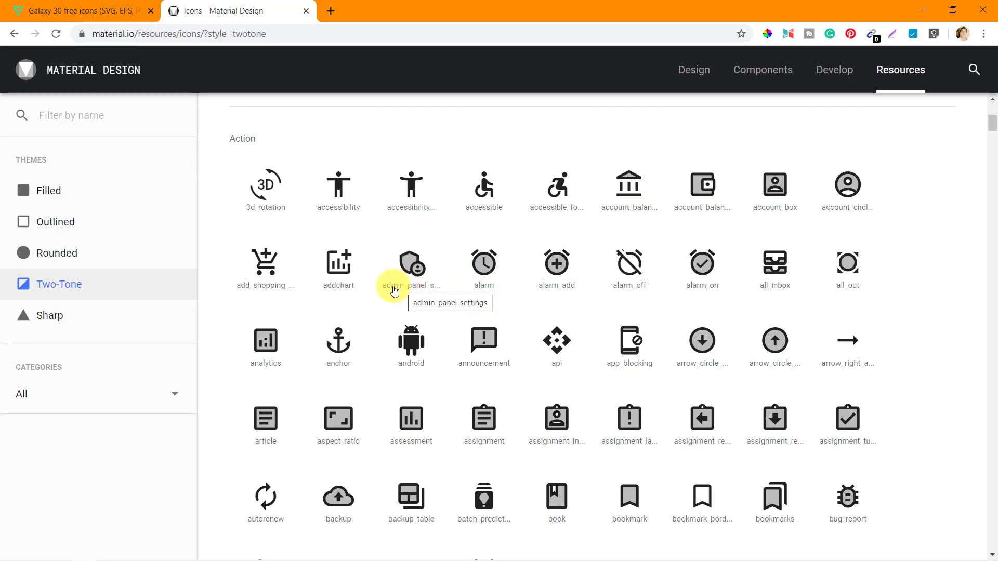
{"action": "scroll", "coordinate": [394, 291], "scroll_direction": "down", "scroll_amount": 2}
{"action": "scroll", "coordinate": [394, 291], "scroll_direction": "down", "scroll_amount": 4}
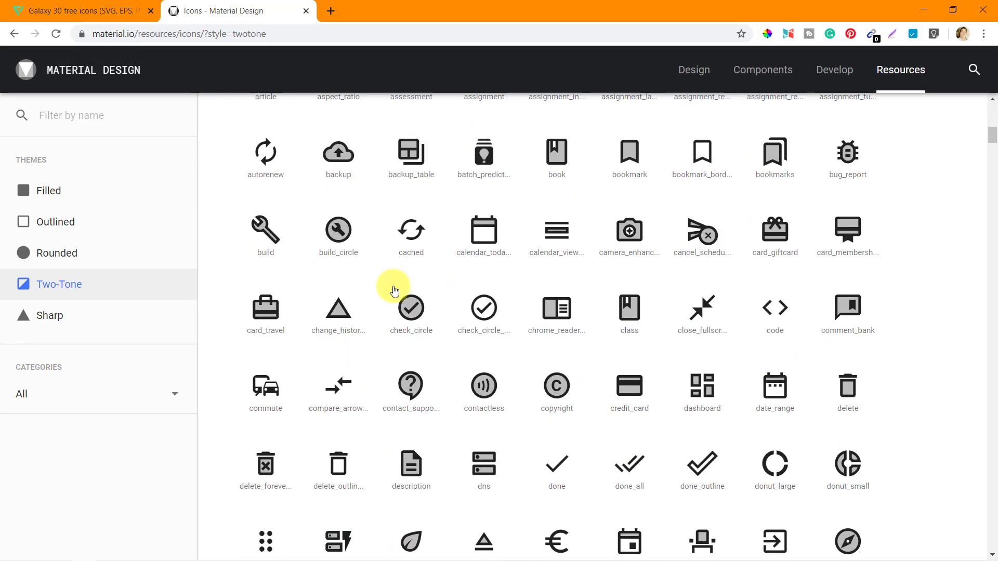
{"action": "scroll", "coordinate": [394, 291], "scroll_direction": "down", "scroll_amount": 8}
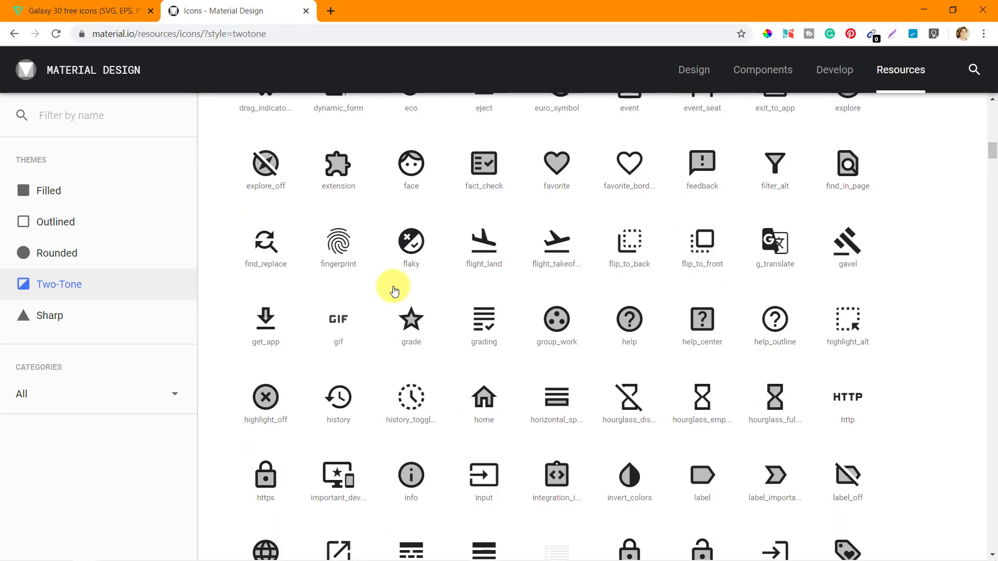
{"action": "scroll", "coordinate": [394, 291], "scroll_direction": "down", "scroll_amount": 2}
{"action": "scroll", "coordinate": [394, 291], "scroll_direction": "down", "scroll_amount": 3}
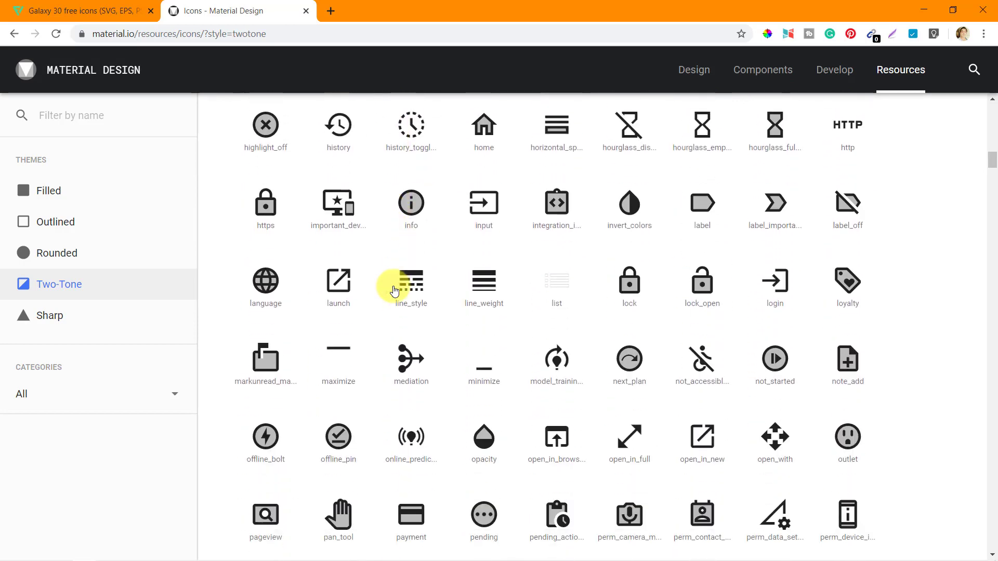
{"action": "scroll", "coordinate": [394, 291], "scroll_direction": "down", "scroll_amount": 4}
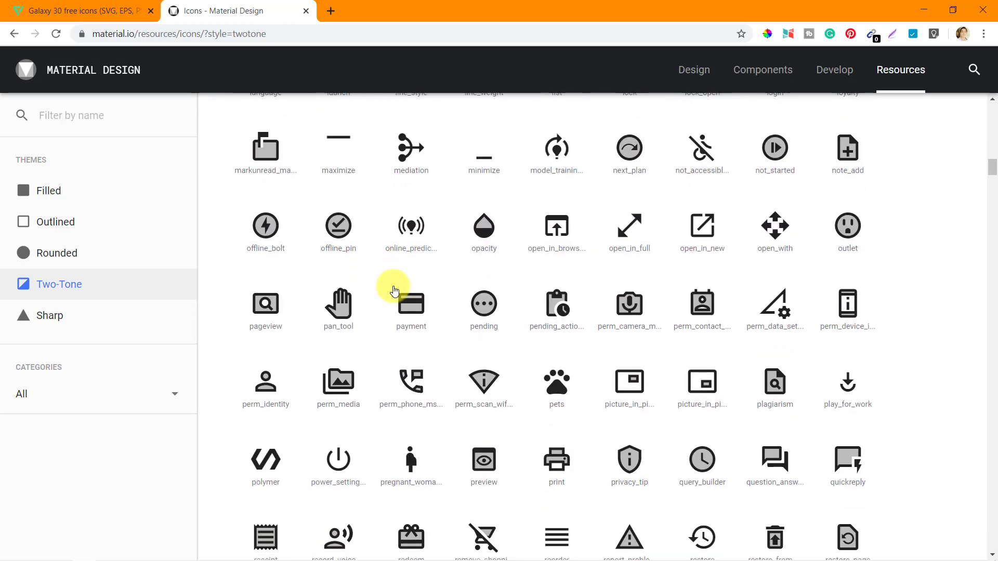
{"action": "scroll", "coordinate": [394, 291], "scroll_direction": "down", "scroll_amount": 3}
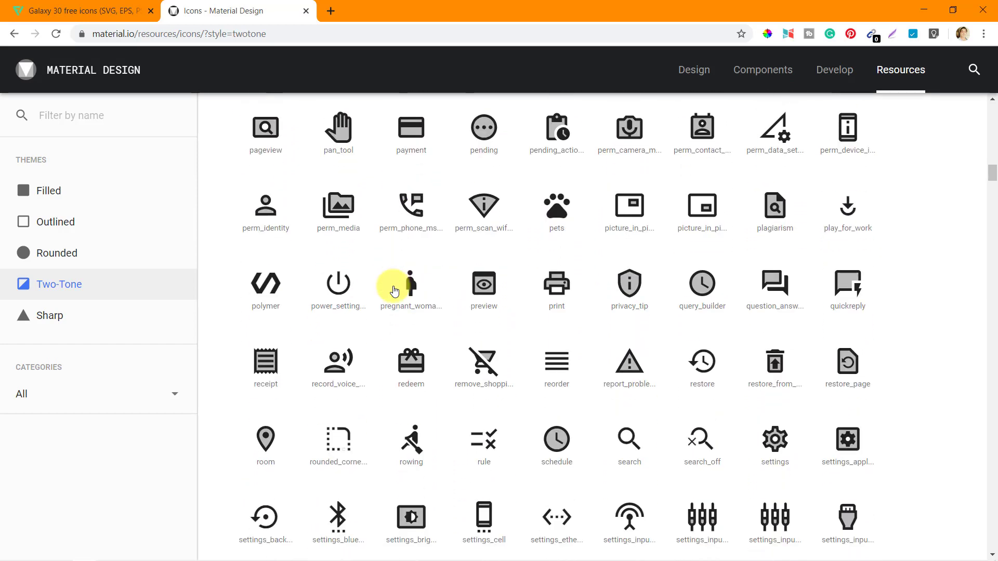
{"action": "scroll", "coordinate": [394, 291], "scroll_direction": "down", "scroll_amount": 2}
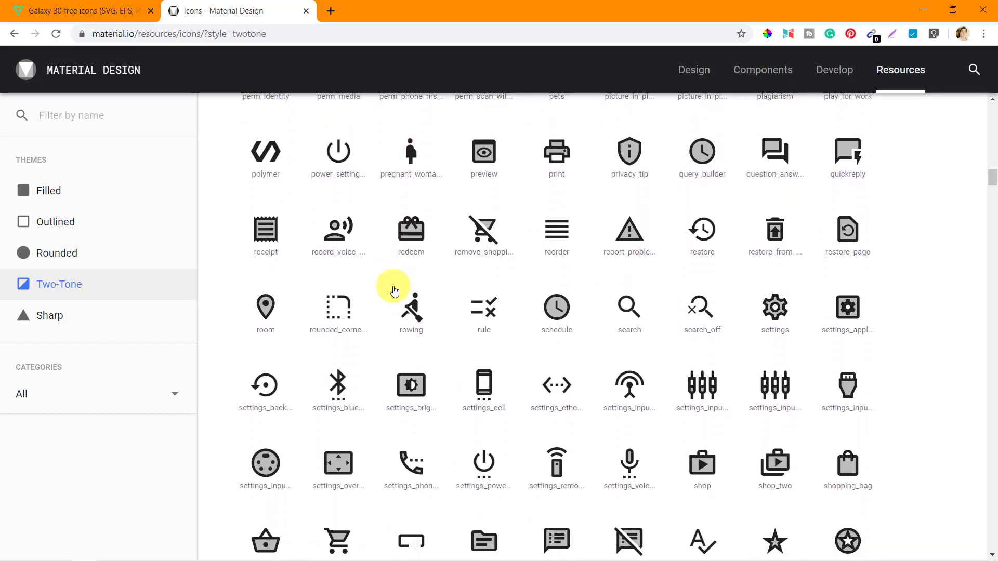
{"action": "scroll", "coordinate": [394, 291], "scroll_direction": "down", "scroll_amount": 1}
{"action": "scroll", "coordinate": [394, 291], "scroll_direction": "up", "scroll_amount": 2}
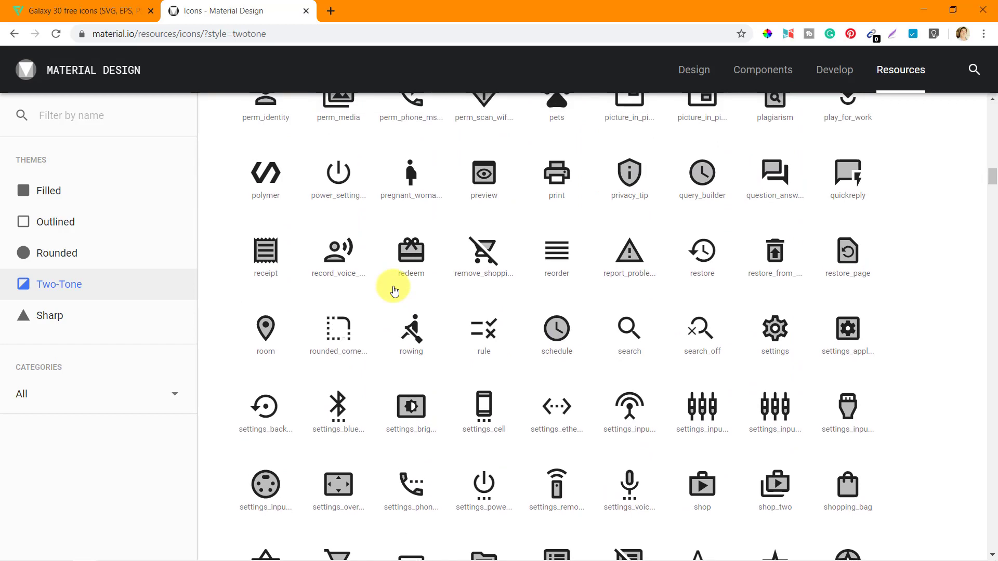
- Select the print icon and set its download size to 48dp
{"action": "left_click", "coordinate": [566, 179]}
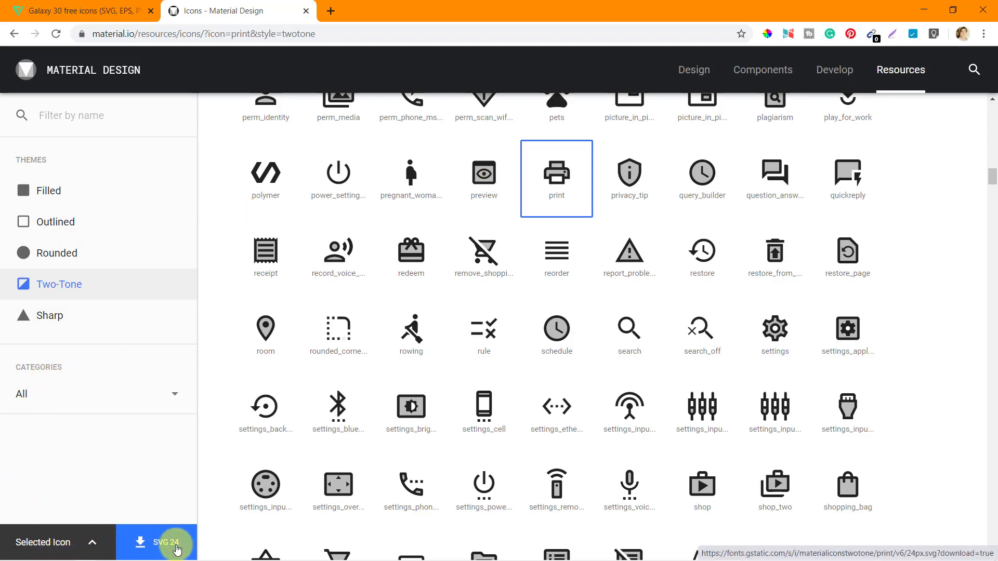
{"action": "left_click", "coordinate": [91, 546]}
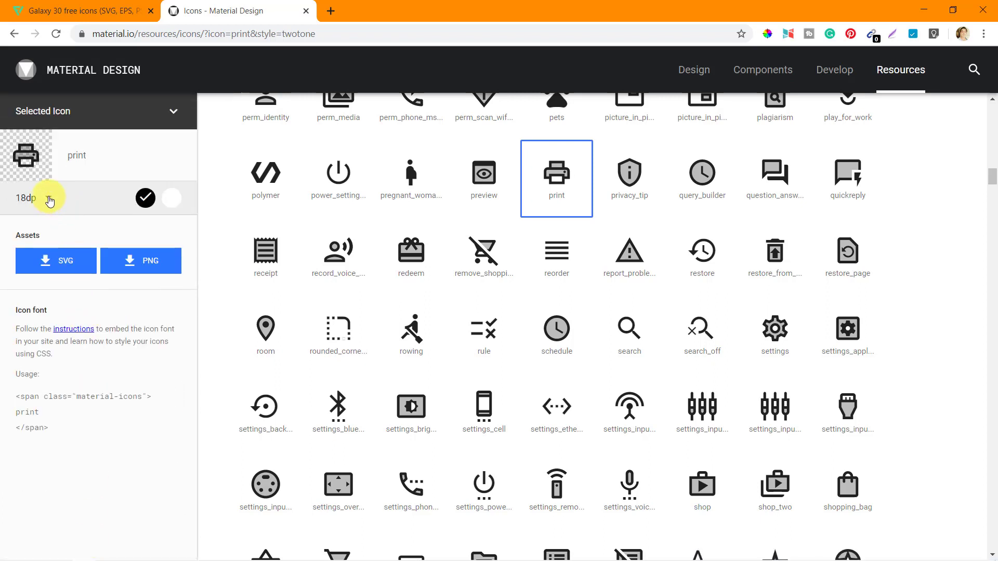
{"action": "left_click", "coordinate": [49, 199]}
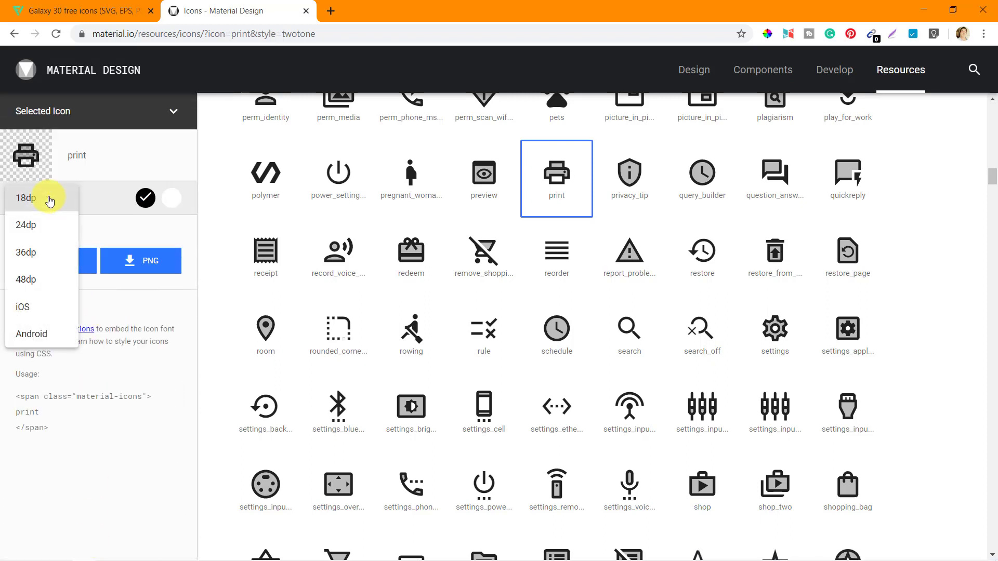
{"action": "left_click", "coordinate": [34, 283]}
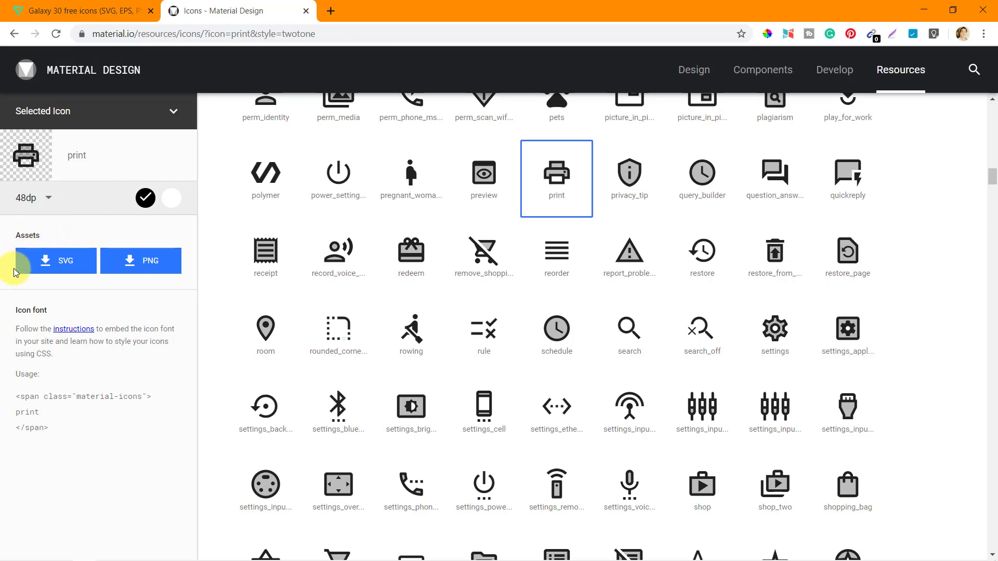
- Download the print icon as an SVG, switch to Edit Icons.pptx in PowerPoint and paste the icon onto the slide
{"action": "left_click", "coordinate": [123, 274]}
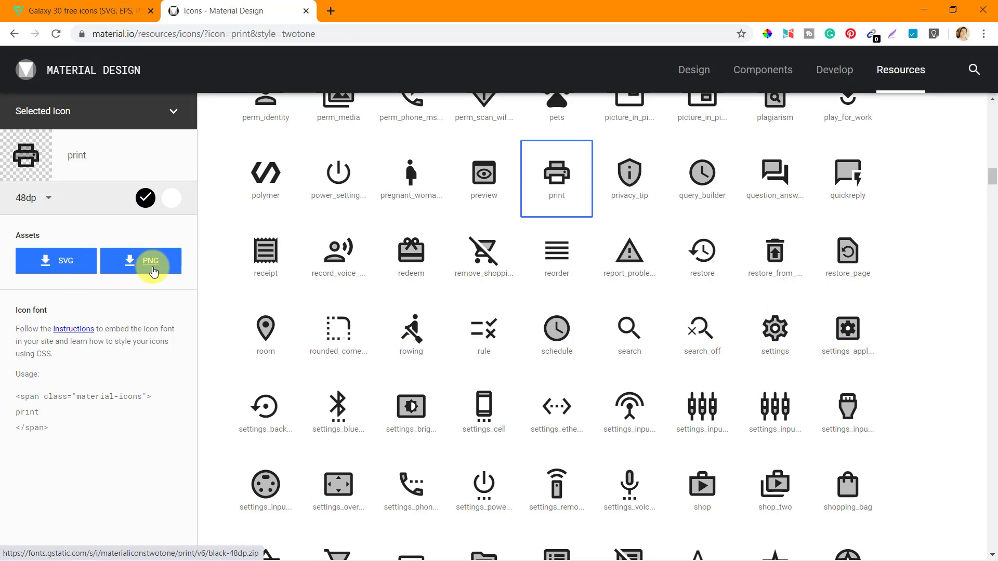
{"action": "left_click", "coordinate": [69, 266]}
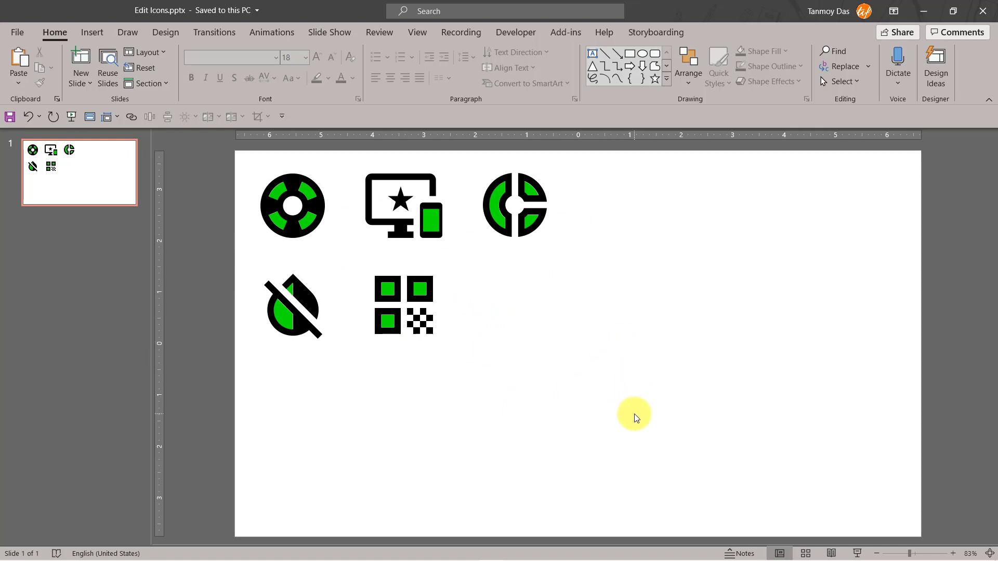
{"action": "key", "text": "ctrl+v"}
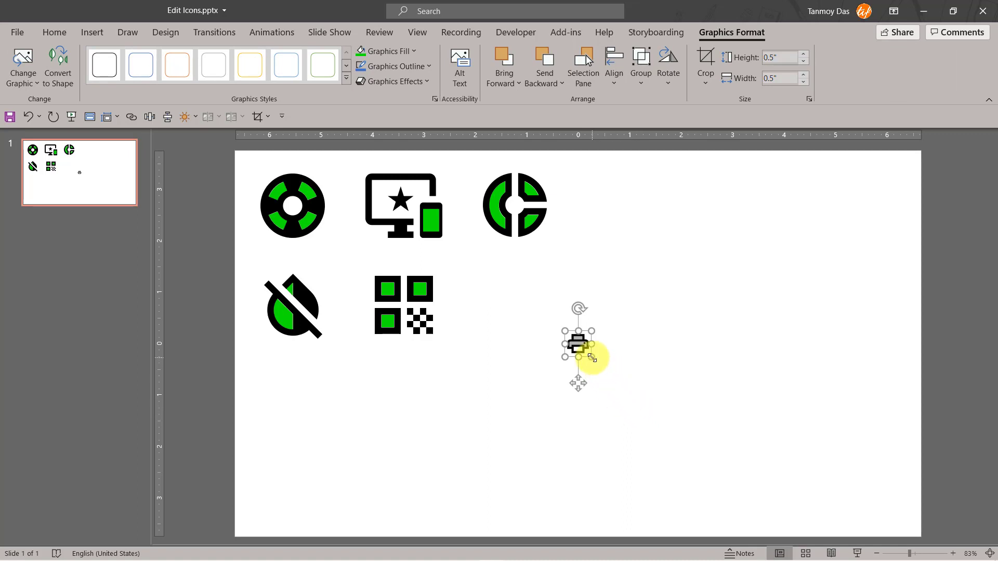
- Enlarge the printer icon proportionally to about 5.07" square and place it in the empty area beside the green icons
{"action": "left_click_drag", "start_coordinate": [592, 357], "coordinate": [695, 421]}
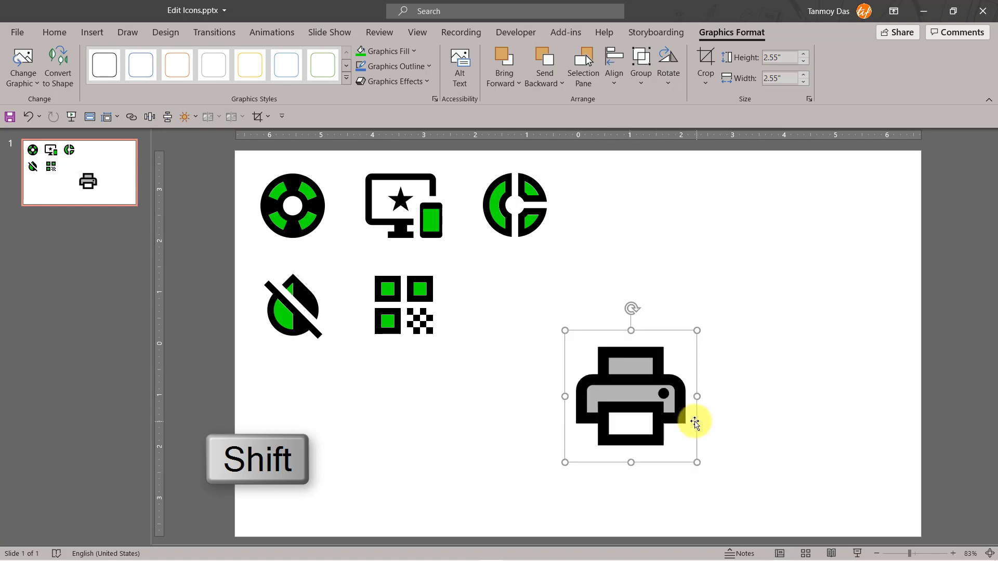
{"action": "left_click_drag", "start_coordinate": [646, 394], "coordinate": [741, 283]}
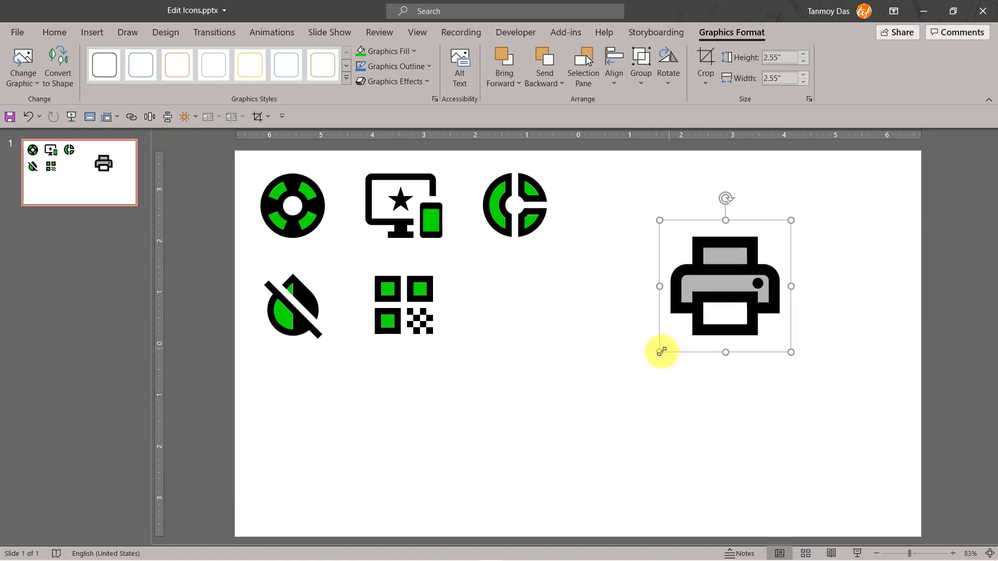
{"action": "left_click_drag", "start_coordinate": [657, 352], "coordinate": [530, 481]}
{"action": "left_click_drag", "start_coordinate": [653, 350], "coordinate": [732, 350]}
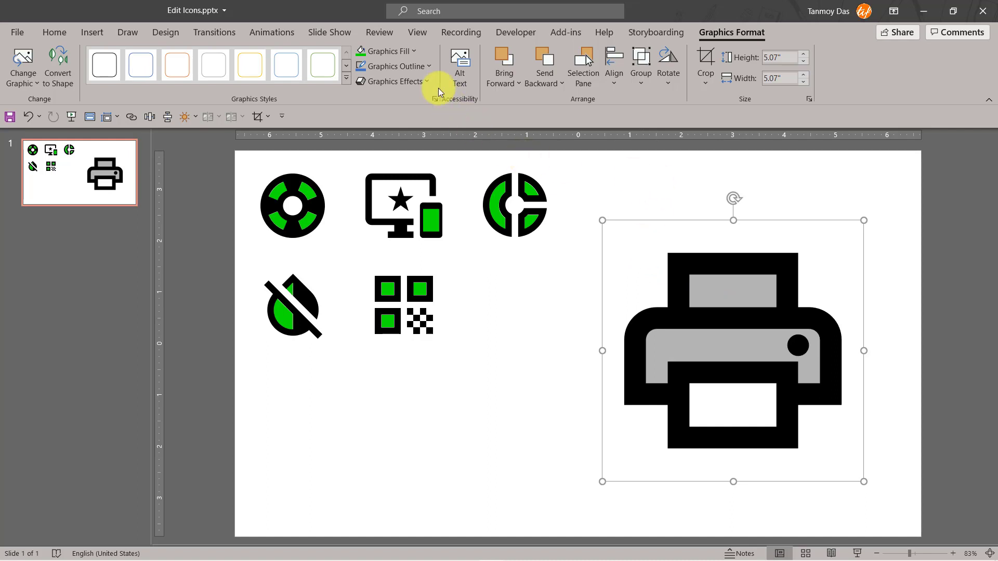
- Ungroup the imported printer graphic and accept its conversion to a Microsoft Office drawing object
{"action": "left_click", "coordinate": [414, 49]}
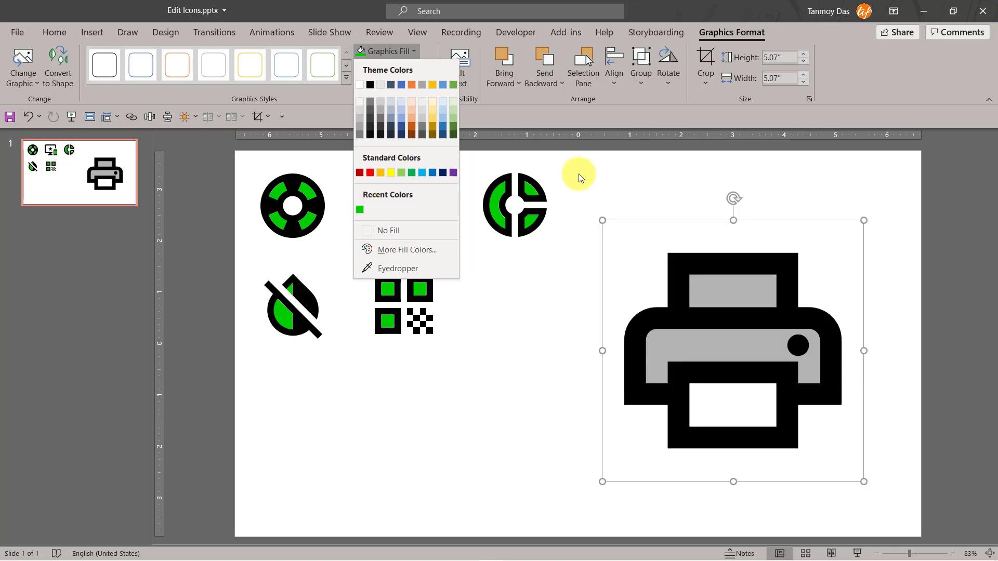
{"action": "left_click", "coordinate": [684, 190]}
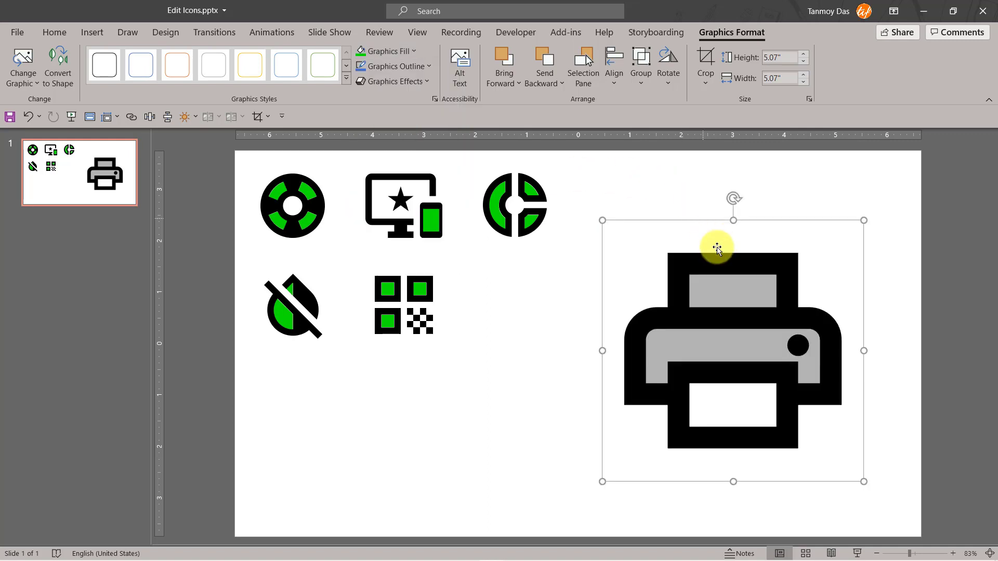
{"action": "right_click", "coordinate": [722, 264]}
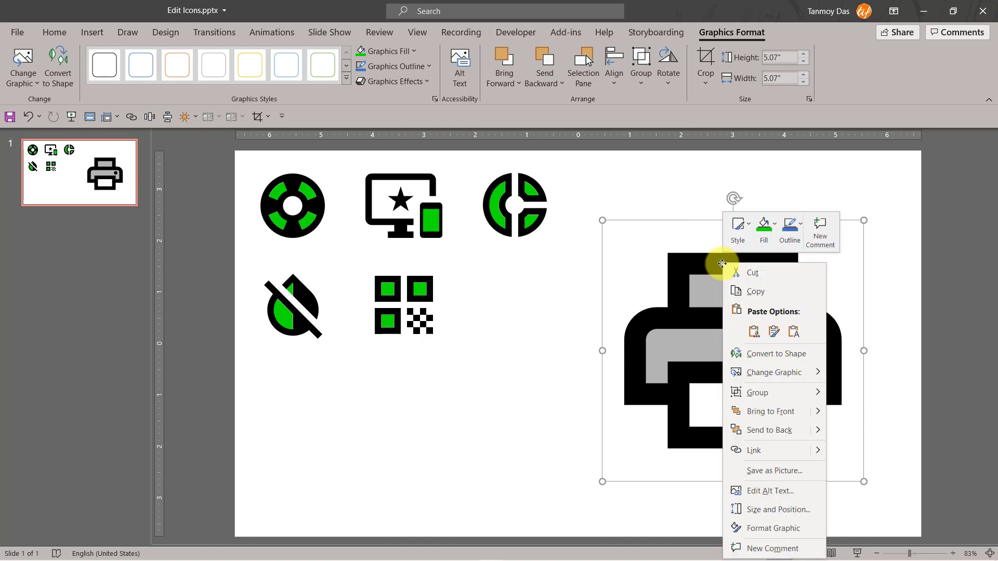
{"action": "mouse_move", "coordinate": [808, 390]}
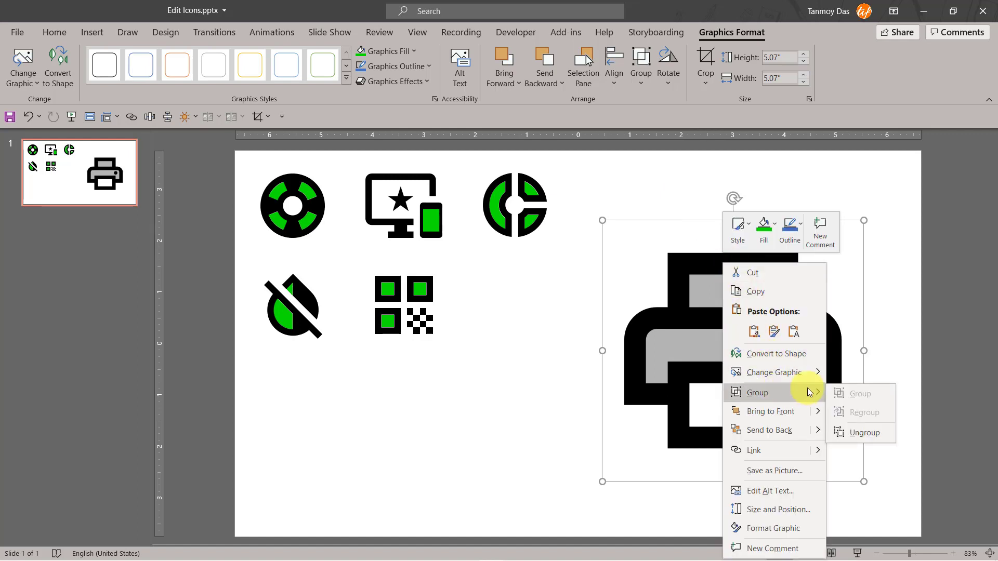
{"action": "left_click", "coordinate": [868, 436]}
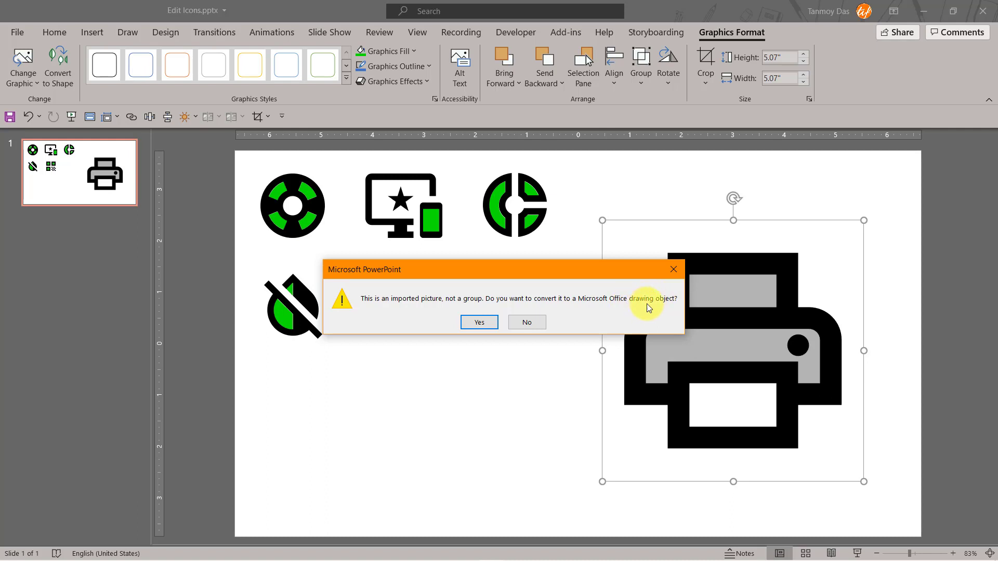
{"action": "left_click", "coordinate": [477, 323]}
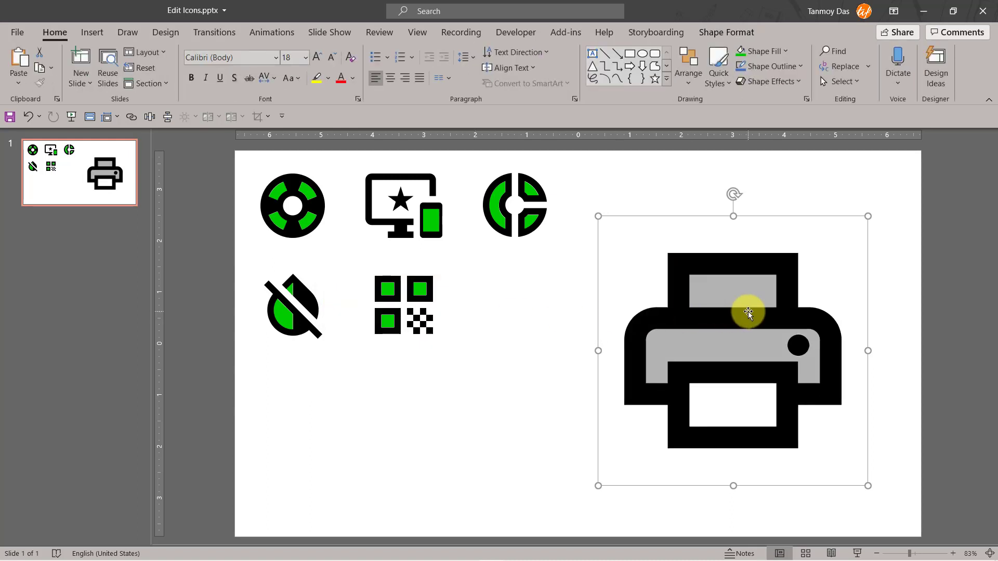
- Preview a green fill on the converted printer without applying it, and ungroup the drawing once more into separate shapes
{"action": "left_click", "coordinate": [786, 52]}
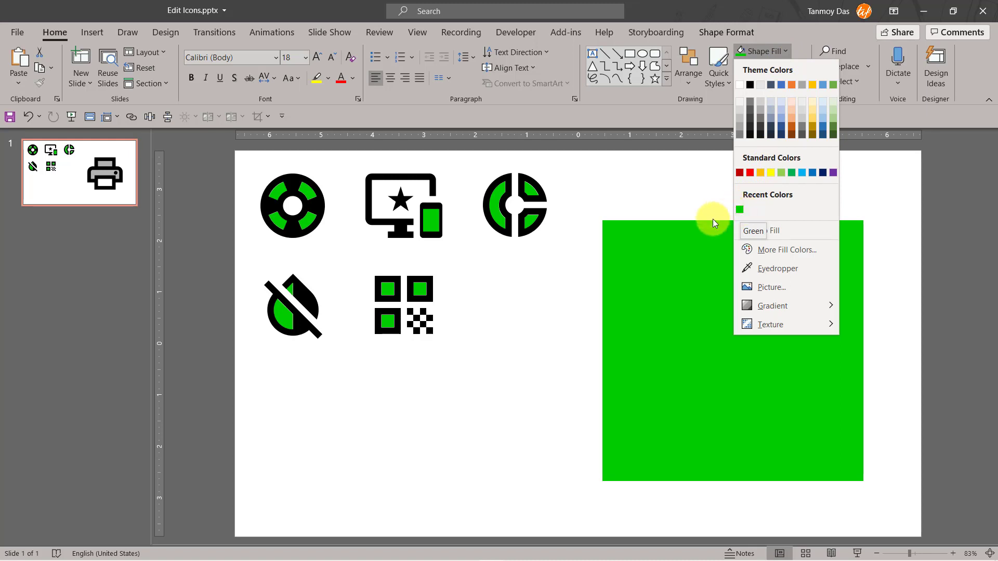
{"action": "left_click", "coordinate": [551, 324]}
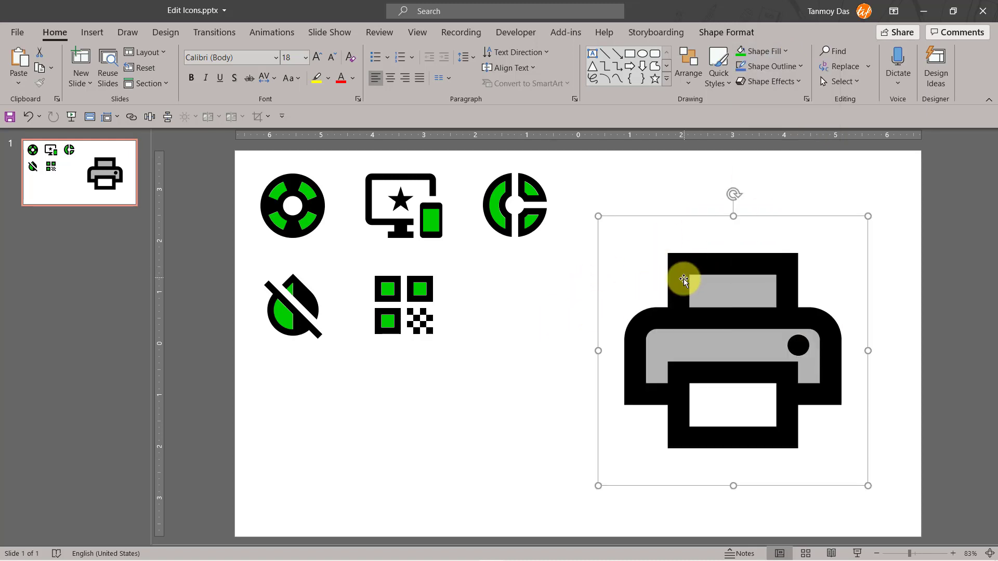
{"action": "right_click", "coordinate": [698, 270]}
{"action": "mouse_move", "coordinate": [747, 373]}
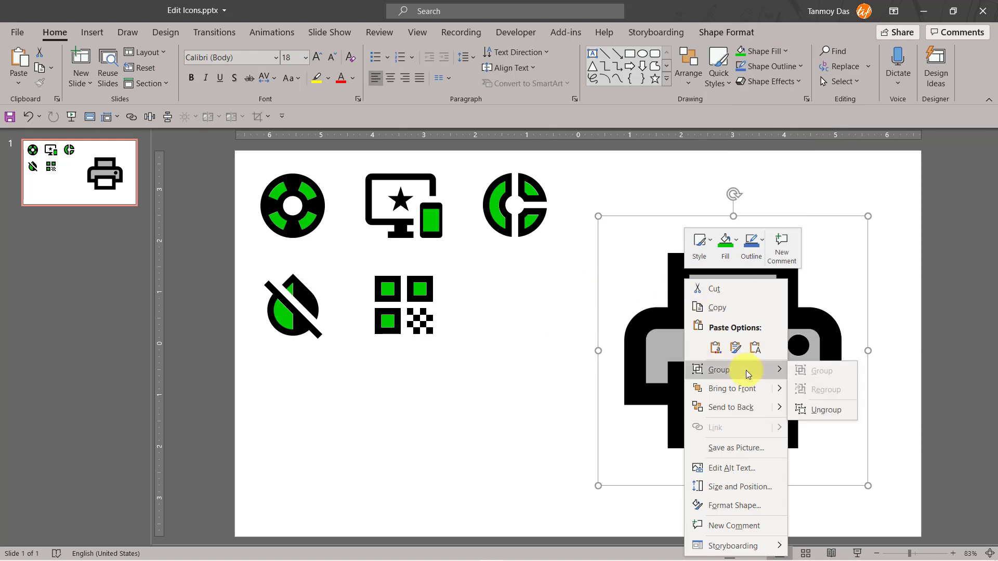
{"action": "left_click", "coordinate": [823, 411]}
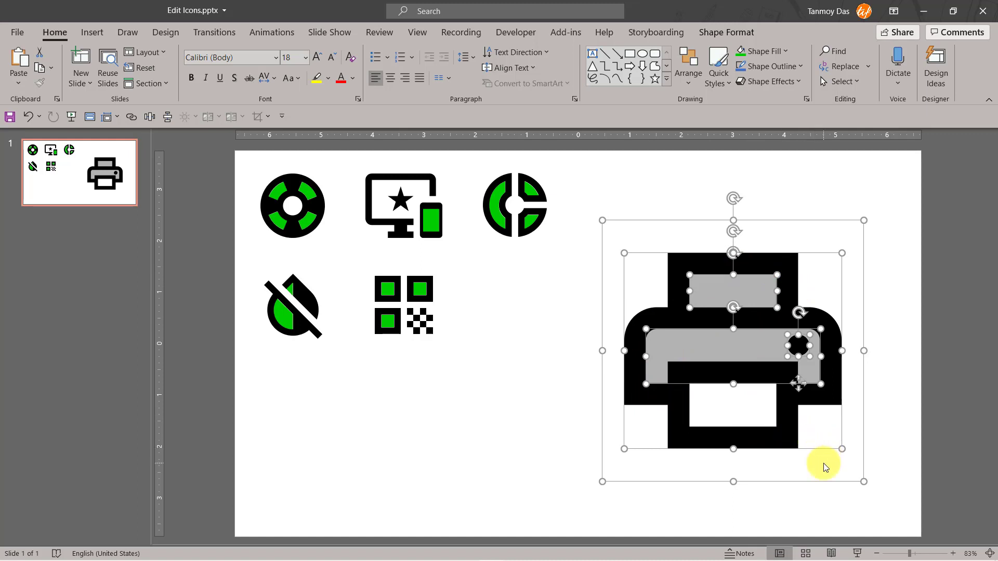
- Check whether the printer's shapes can be ungrouped any further, and deselect them
{"action": "right_click", "coordinate": [682, 265]}
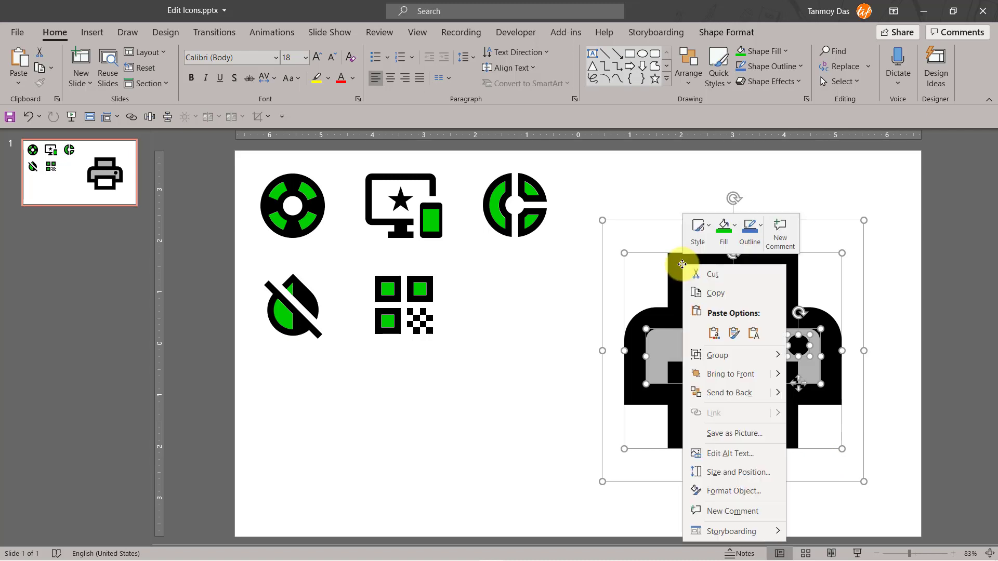
{"action": "mouse_move", "coordinate": [750, 355]}
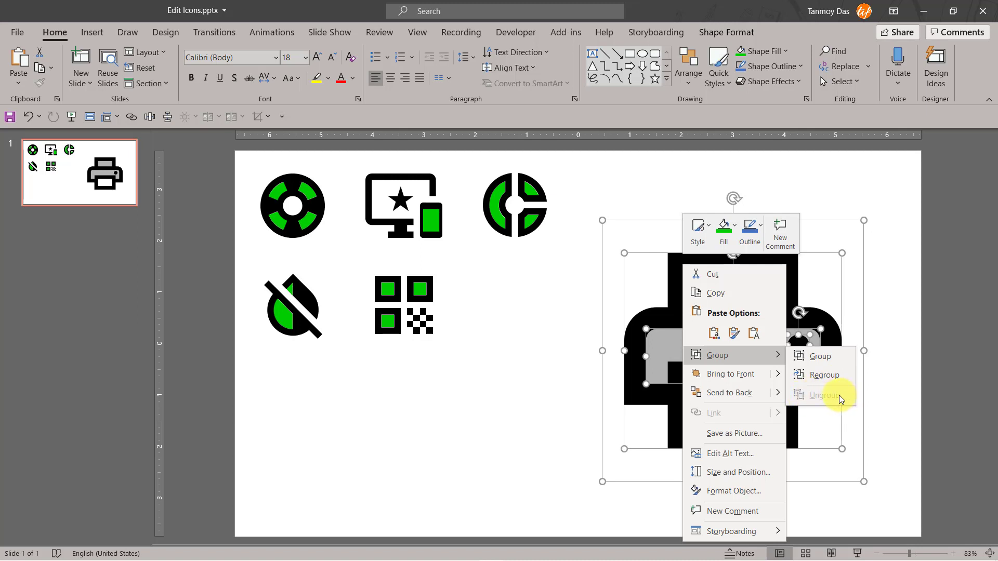
{"action": "left_click", "coordinate": [884, 407]}
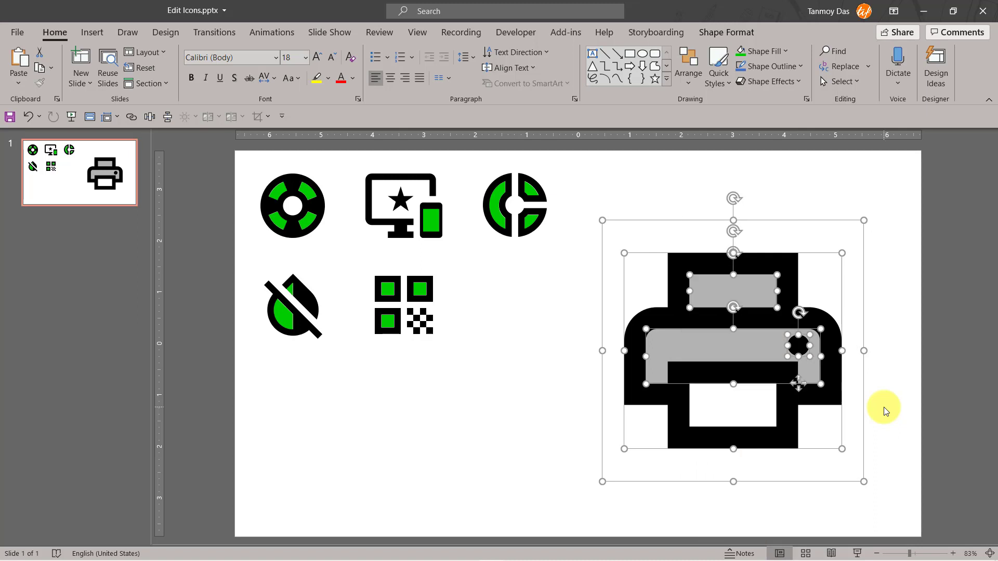
{"action": "left_click", "coordinate": [884, 407]}
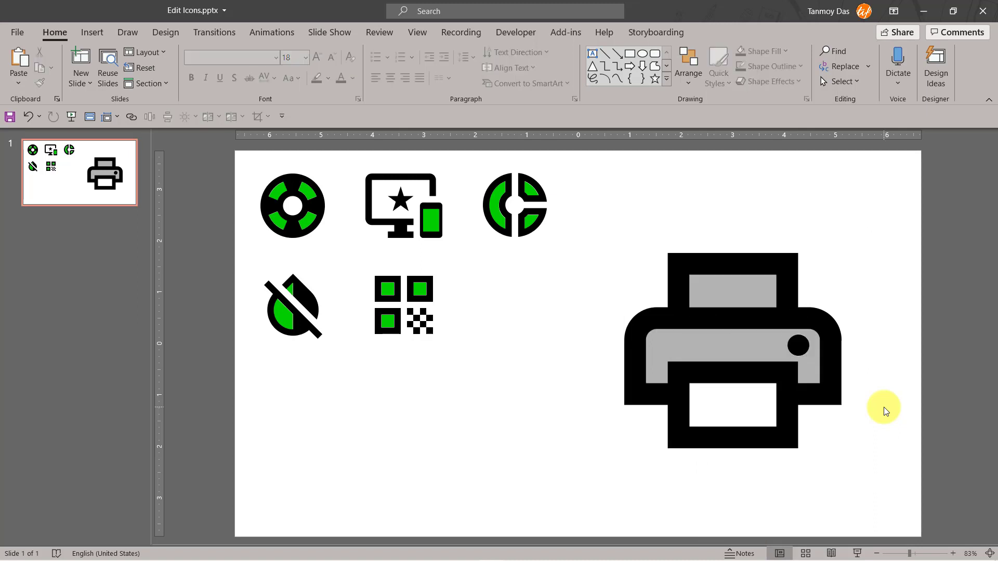
- Try moving the printer's small black dot to the middle of the body and filling it with green
{"action": "left_click", "coordinate": [789, 349]}
{"action": "left_click_drag", "start_coordinate": [790, 348], "coordinate": [718, 352]}
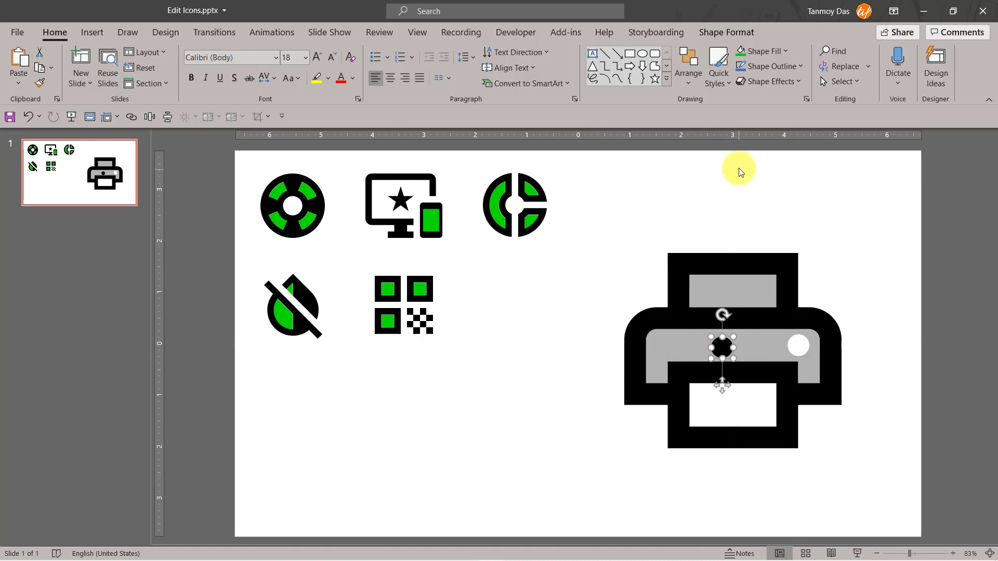
{"action": "left_click", "coordinate": [740, 51]}
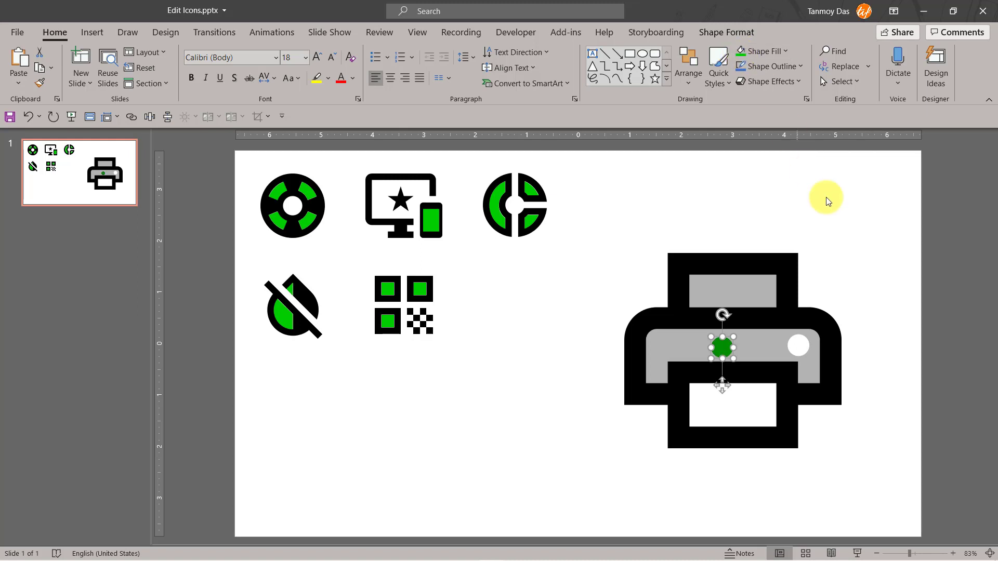
{"action": "left_click", "coordinate": [855, 243]}
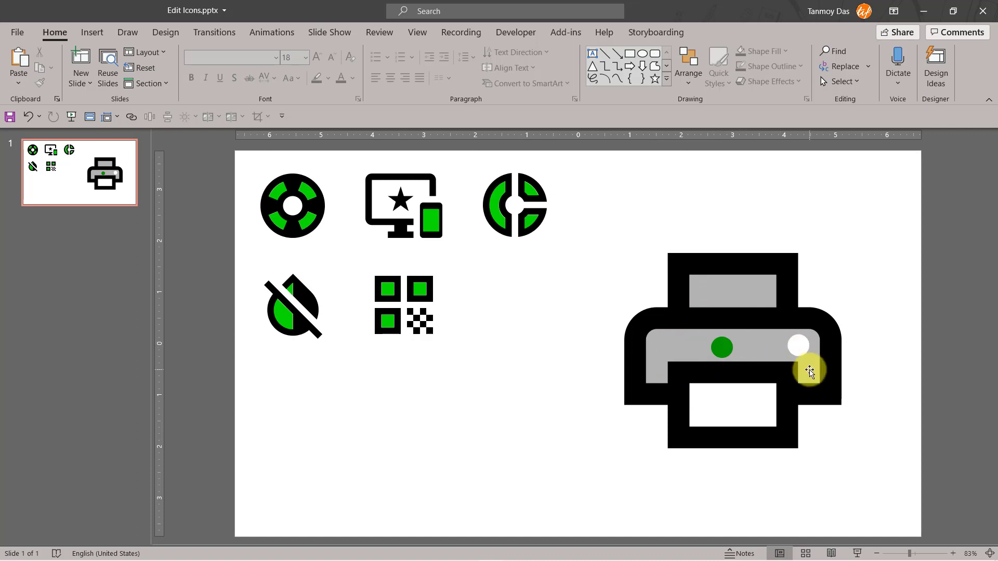
- Undo the fill and the move of the printer's small dot, and deselect it
{"action": "key", "text": "ctrl+z"}
{"action": "key", "text": "ctrl+z"}
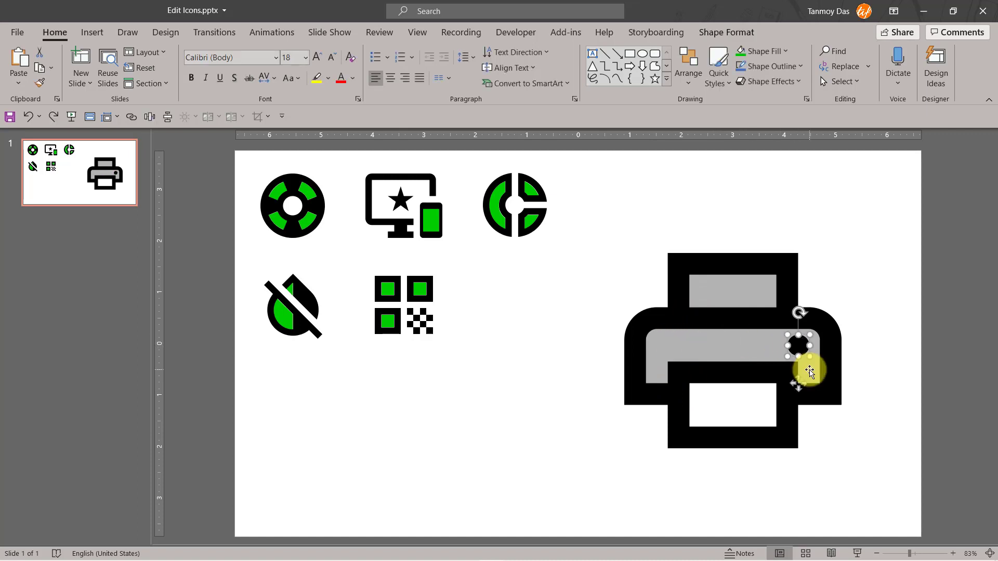
{"action": "left_click", "coordinate": [882, 362]}
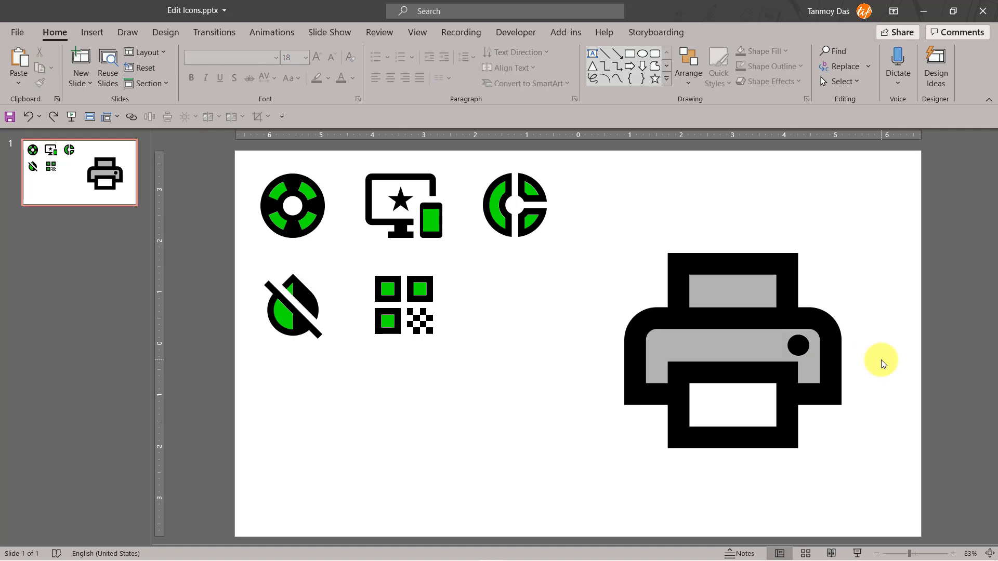
- Fill the printer's grey body shape with the recently used green
{"action": "left_click", "coordinate": [713, 349]}
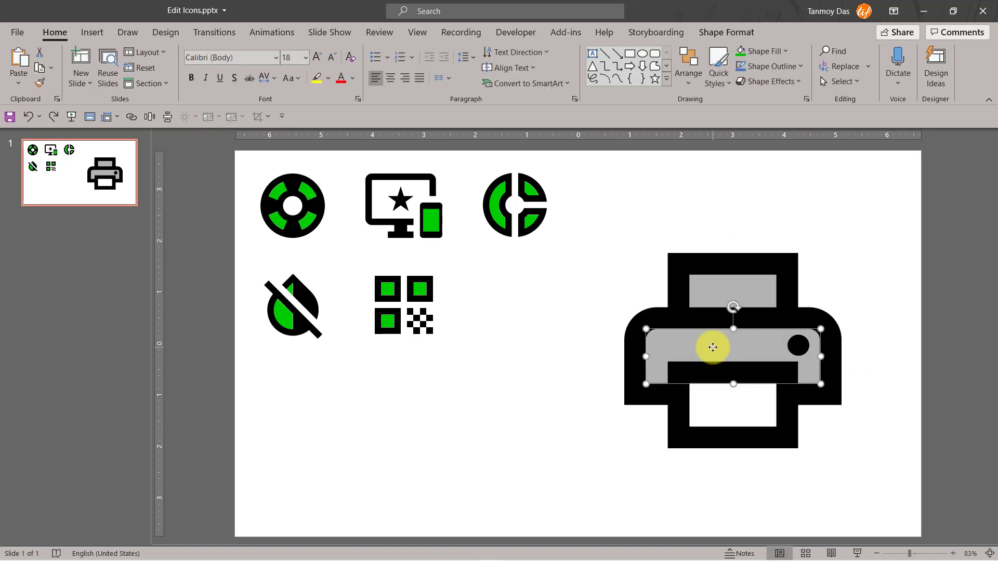
{"action": "left_click", "coordinate": [786, 50]}
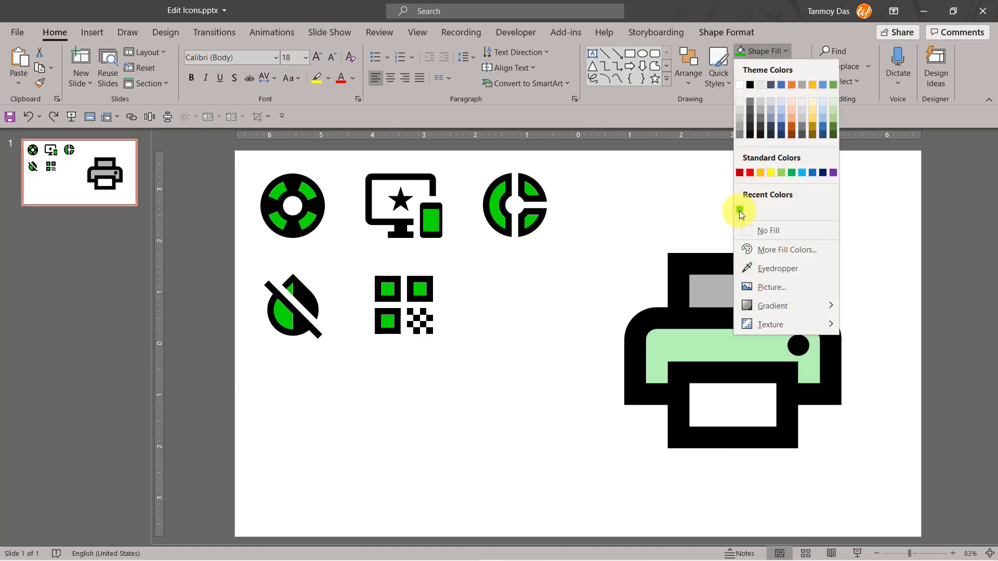
{"action": "left_click", "coordinate": [741, 210]}
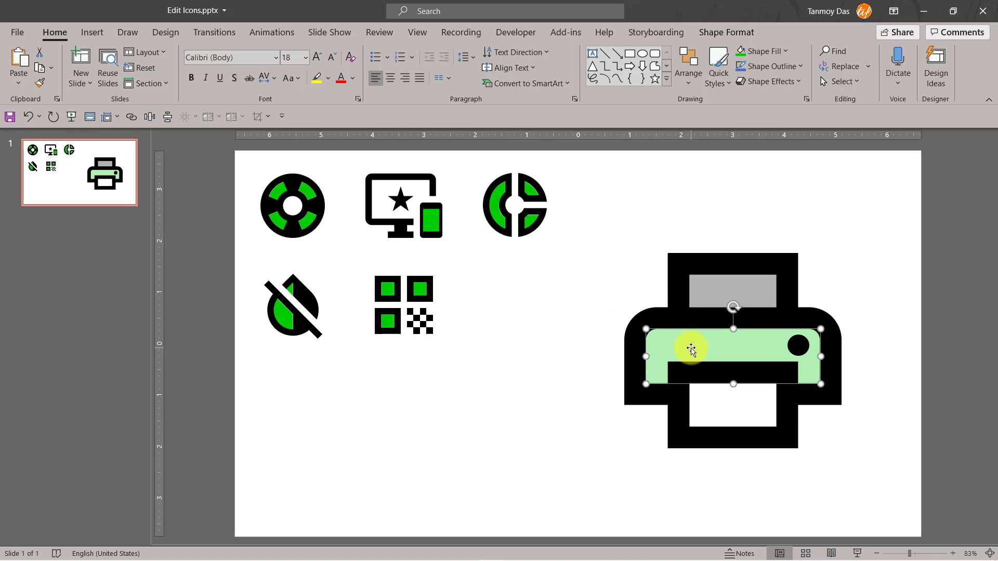
- Set the transparency of the printer body's green fill to 0 %
{"action": "left_click", "coordinate": [785, 51]}
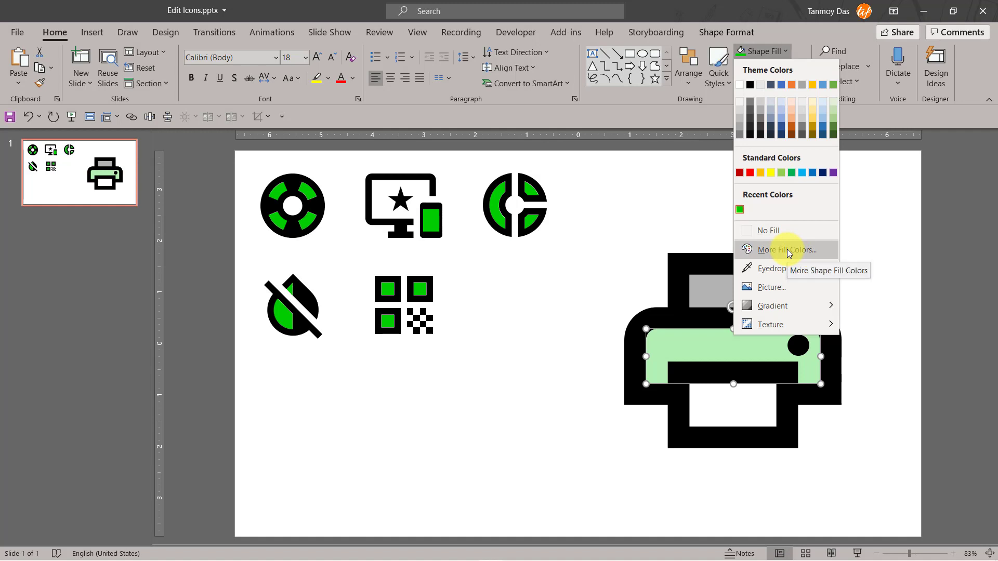
{"action": "left_click", "coordinate": [805, 253]}
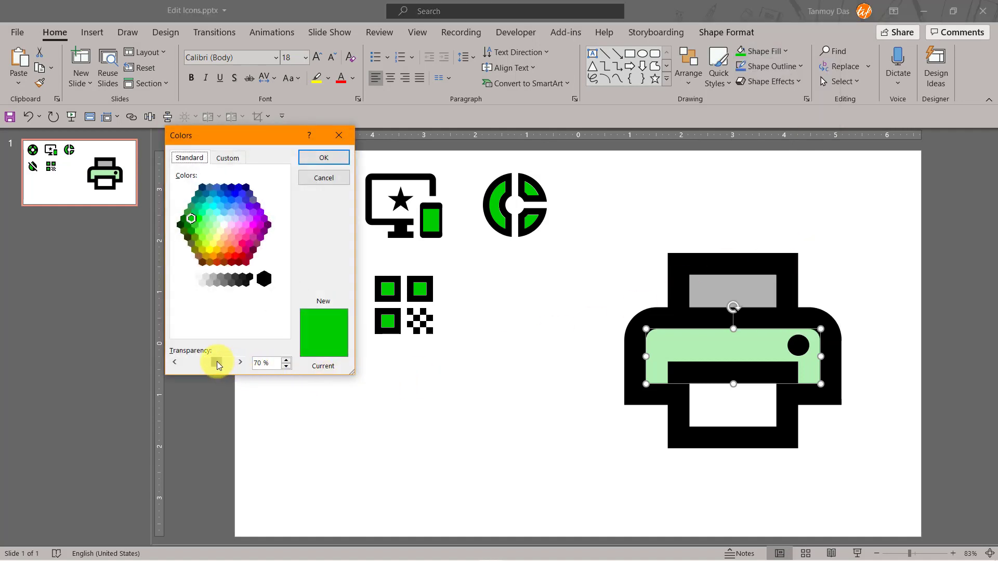
{"action": "left_click_drag", "start_coordinate": [217, 361], "coordinate": [186, 362]}
{"action": "left_click", "coordinate": [326, 160]}
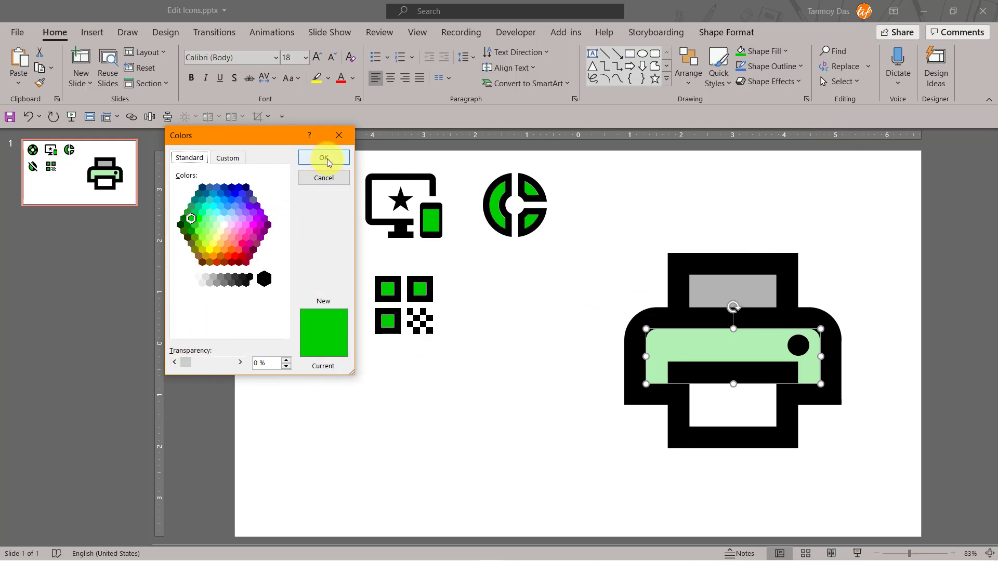
{"action": "left_click", "coordinate": [574, 405]}
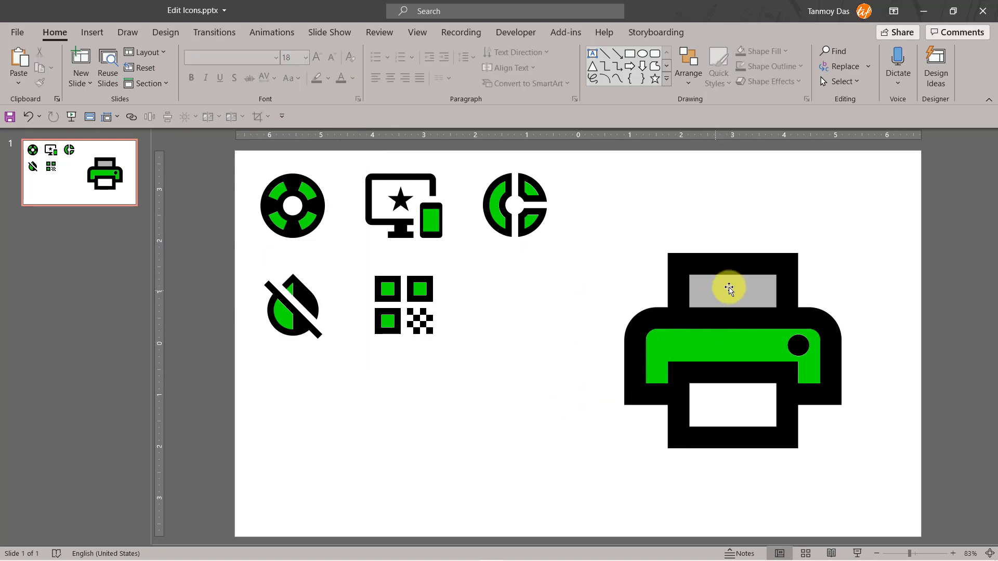
- Copy the green body's formatting onto the grey paper rectangle above it with Format Painter
{"action": "left_click", "coordinate": [669, 344]}
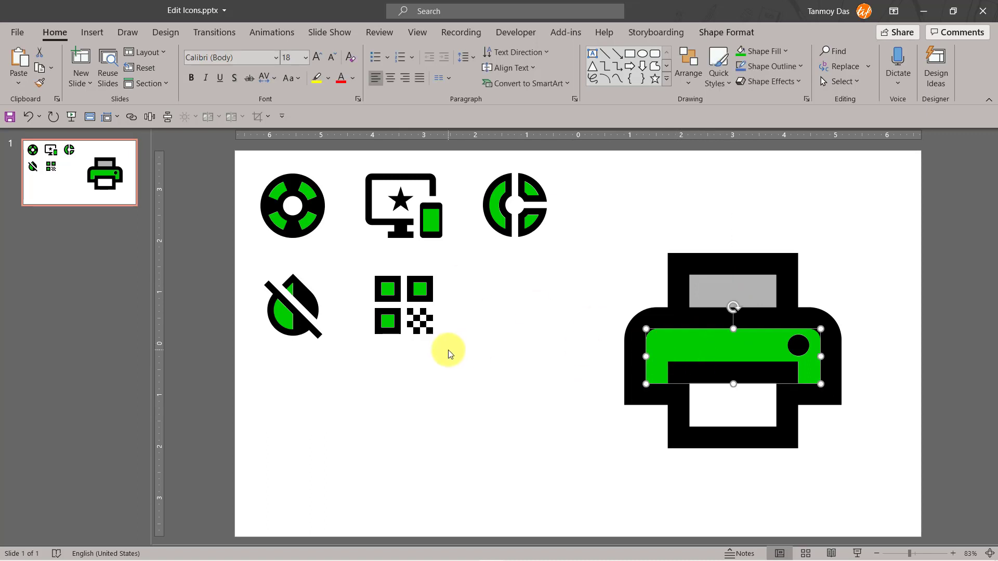
{"action": "left_click", "coordinate": [40, 83]}
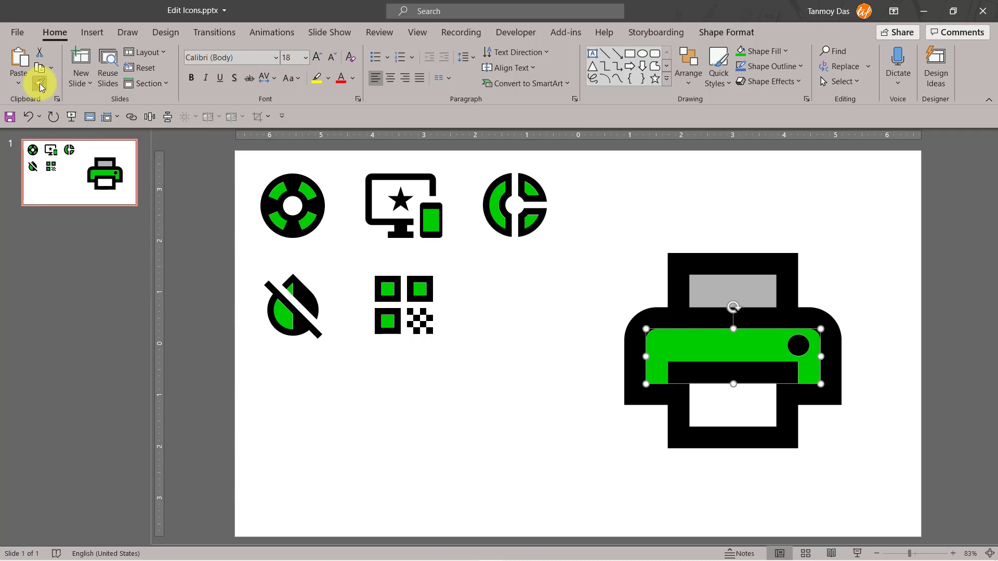
{"action": "left_click", "coordinate": [717, 286]}
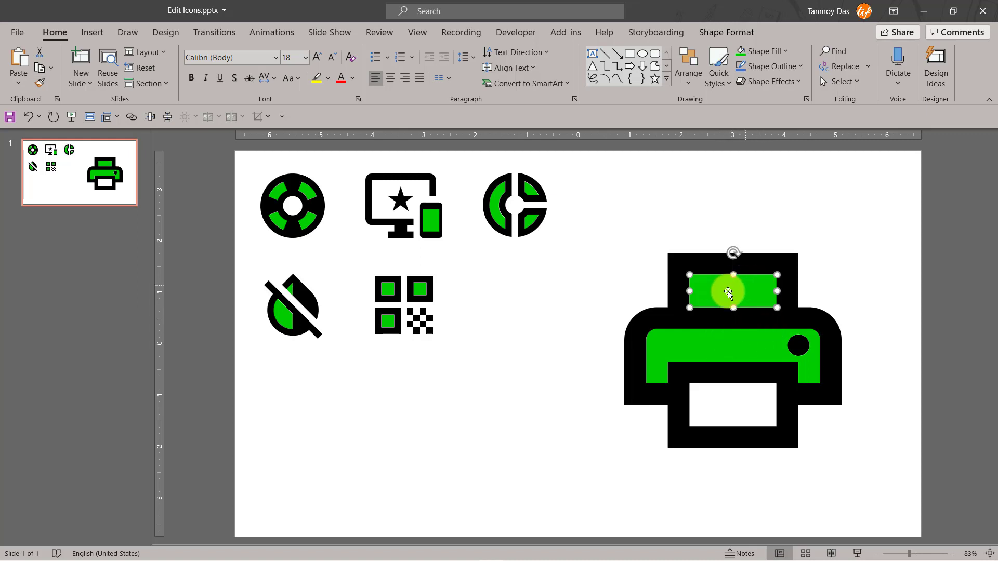
- Select all the shapes of the printer icon and group them into one object
{"action": "left_click", "coordinate": [896, 272]}
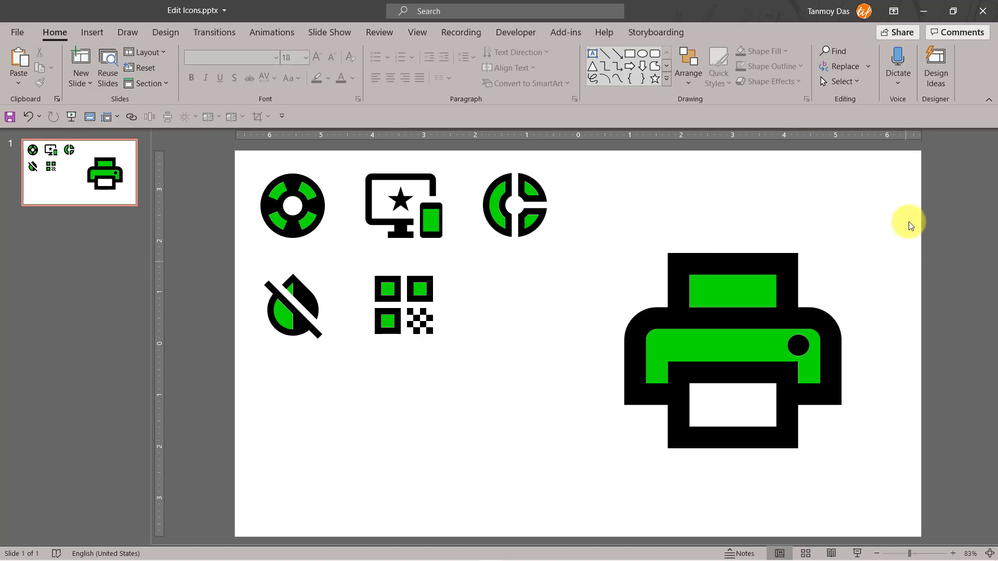
{"action": "left_click_drag", "start_coordinate": [909, 199], "coordinate": [545, 500]}
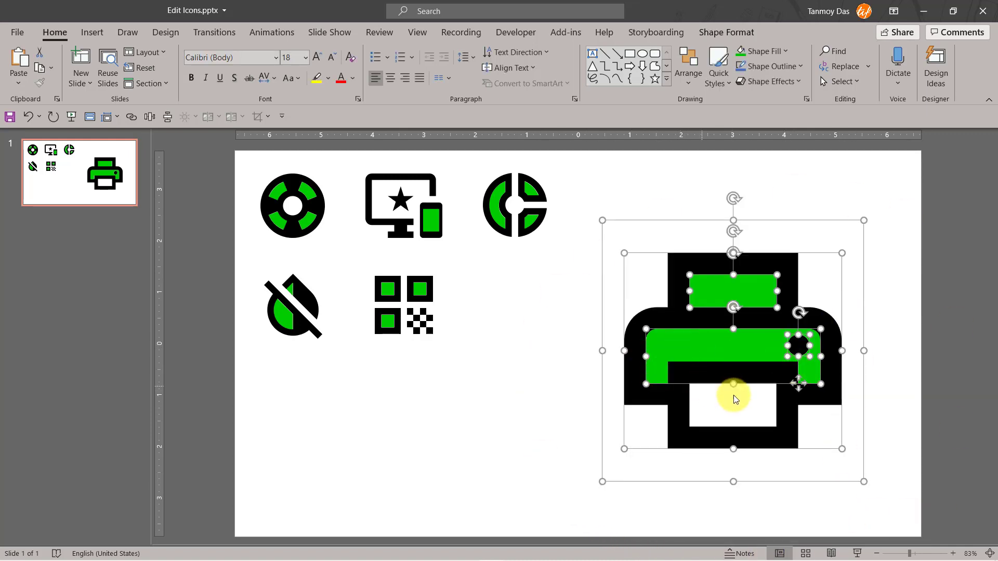
{"action": "right_click", "coordinate": [793, 434]}
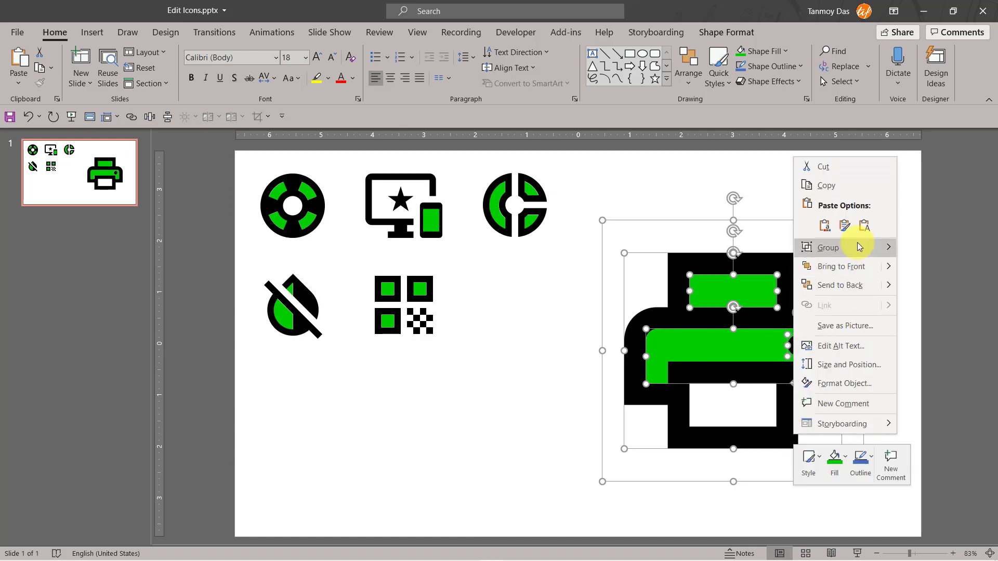
{"action": "mouse_move", "coordinate": [860, 247]}
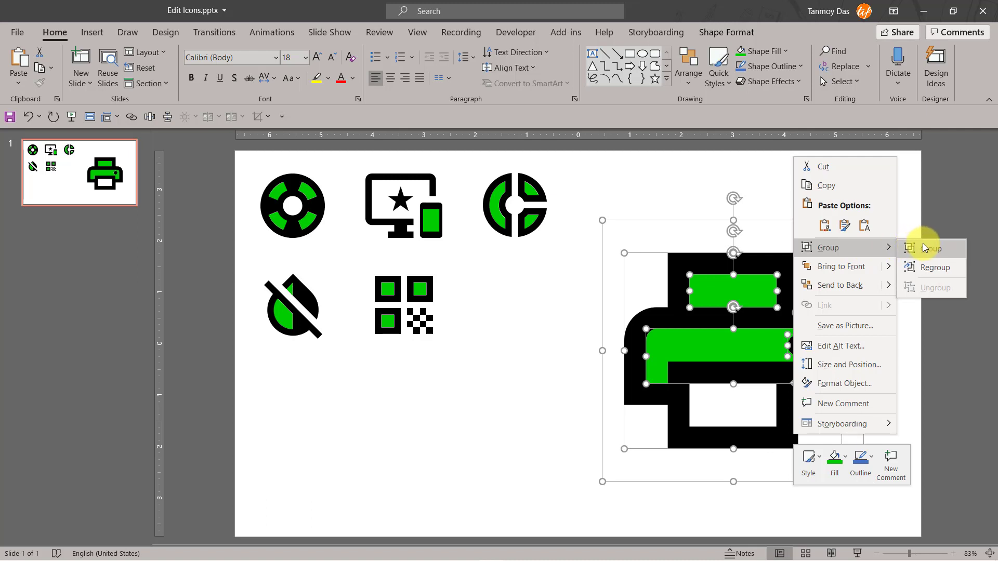
{"action": "left_click", "coordinate": [937, 249]}
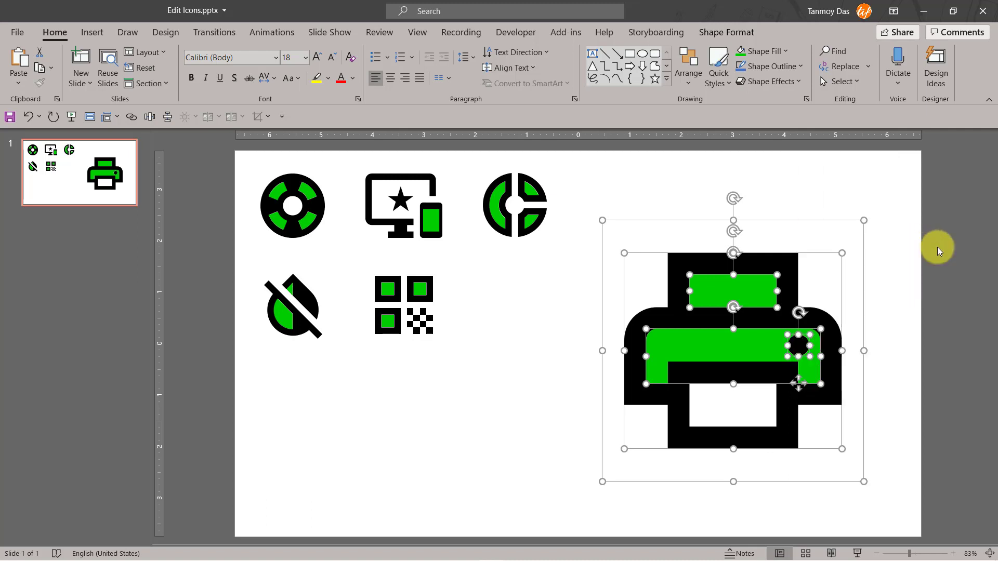
{"action": "right_click", "coordinate": [793, 299]}
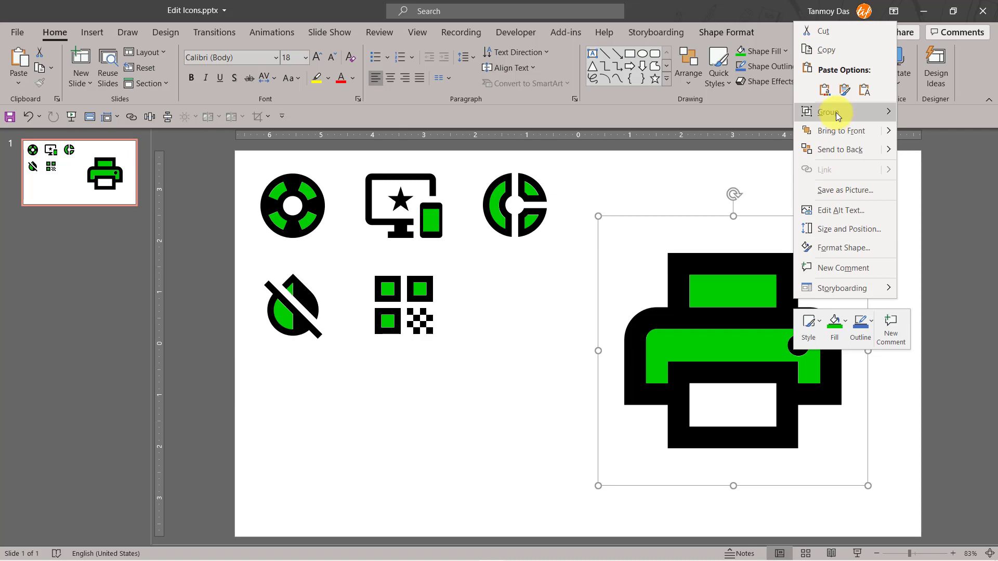
{"action": "mouse_move", "coordinate": [836, 112]}
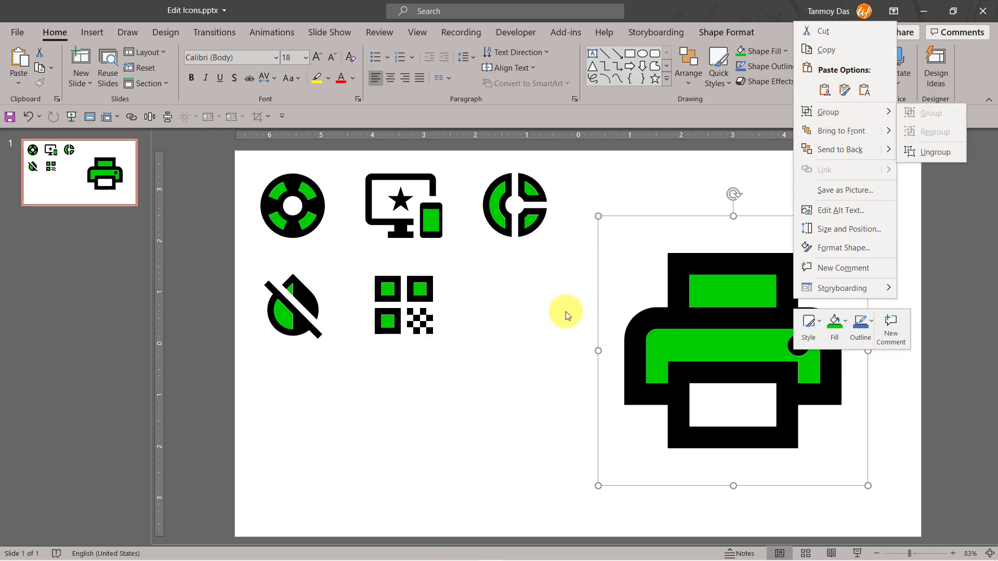
{"action": "left_click", "coordinate": [530, 358]}
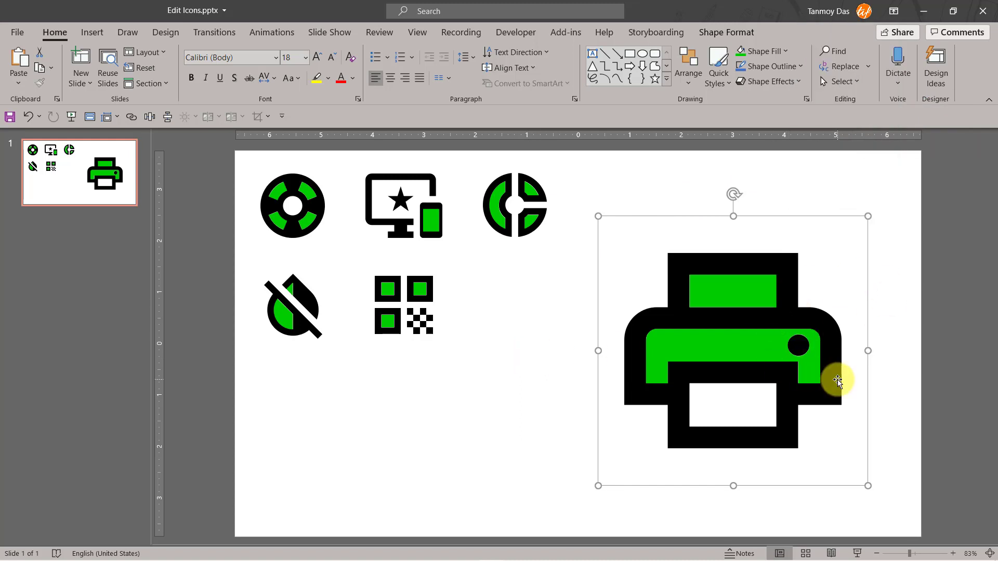
- Resize the grouped printer icon to 1.5" high and 1.5" wide, and place it beside the QR code icon in the second row
{"action": "left_click", "coordinate": [719, 33]}
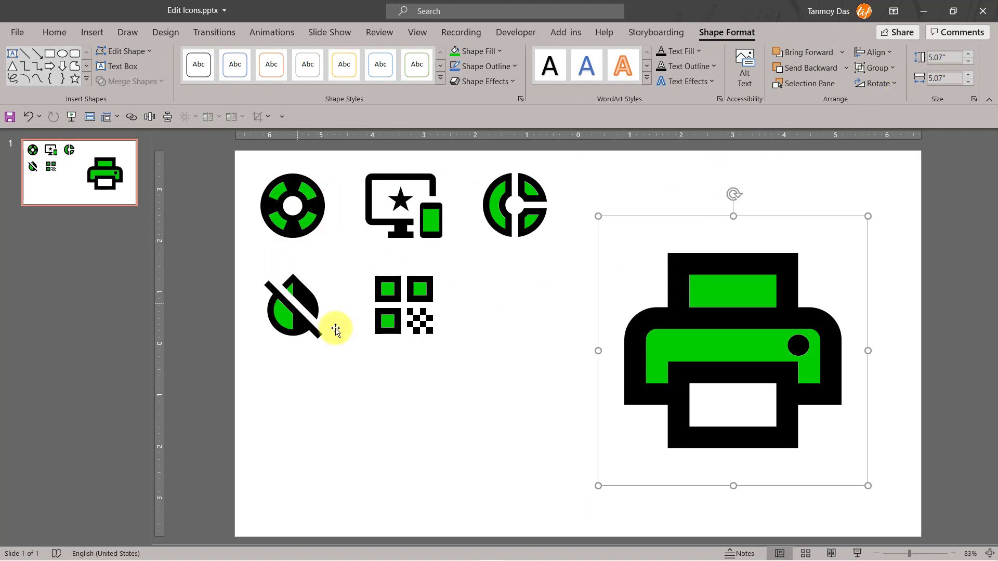
{"action": "left_click", "coordinate": [936, 57]}
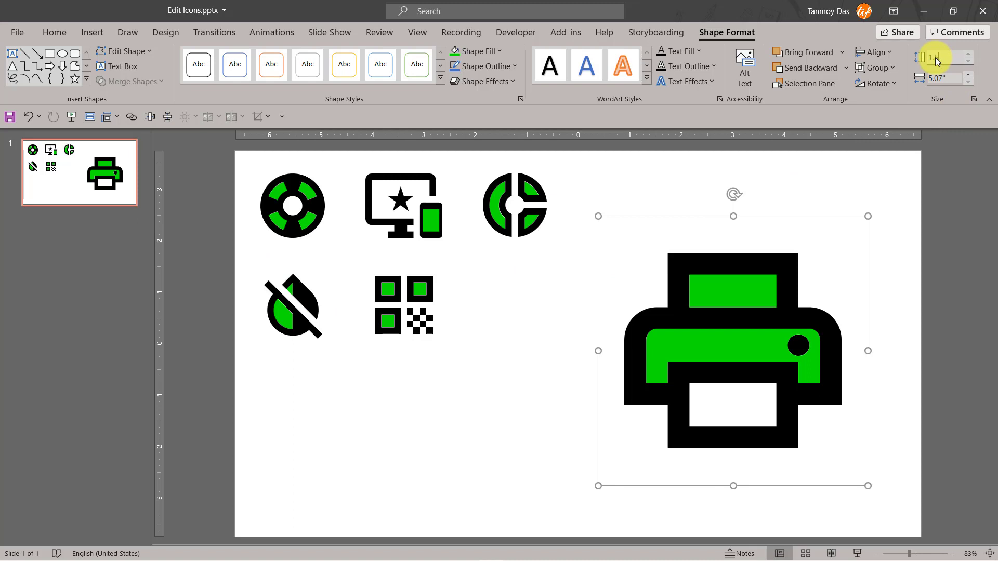
{"action": "key", "text": "Return"}
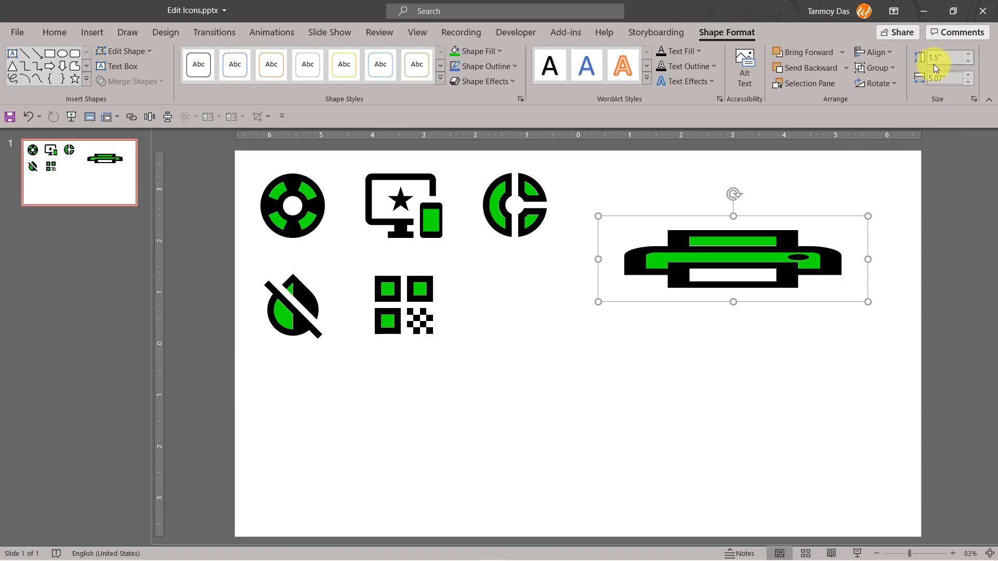
{"action": "left_click", "coordinate": [936, 77]}
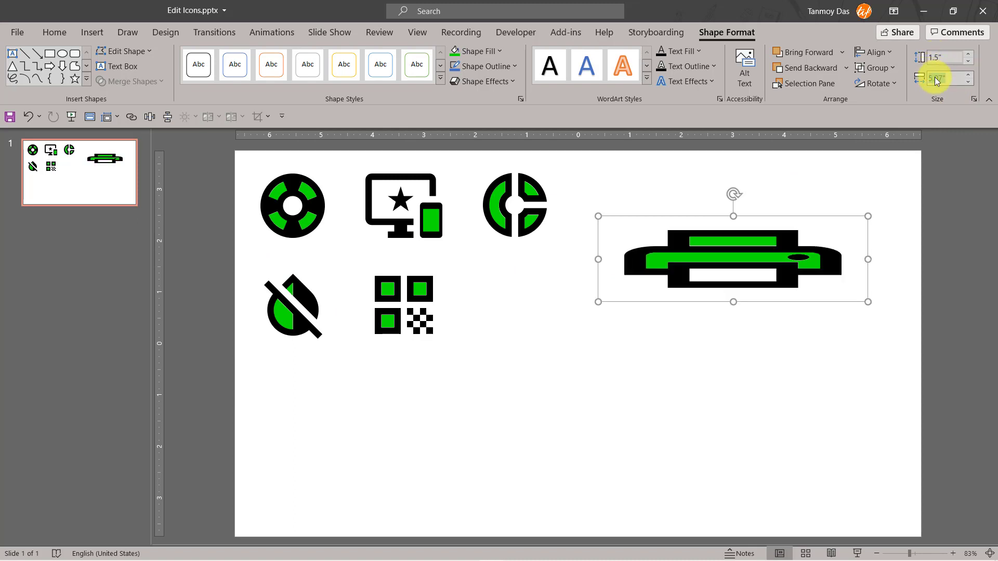
{"action": "type", "text": "1.5"}
{"action": "key", "text": "Return"}
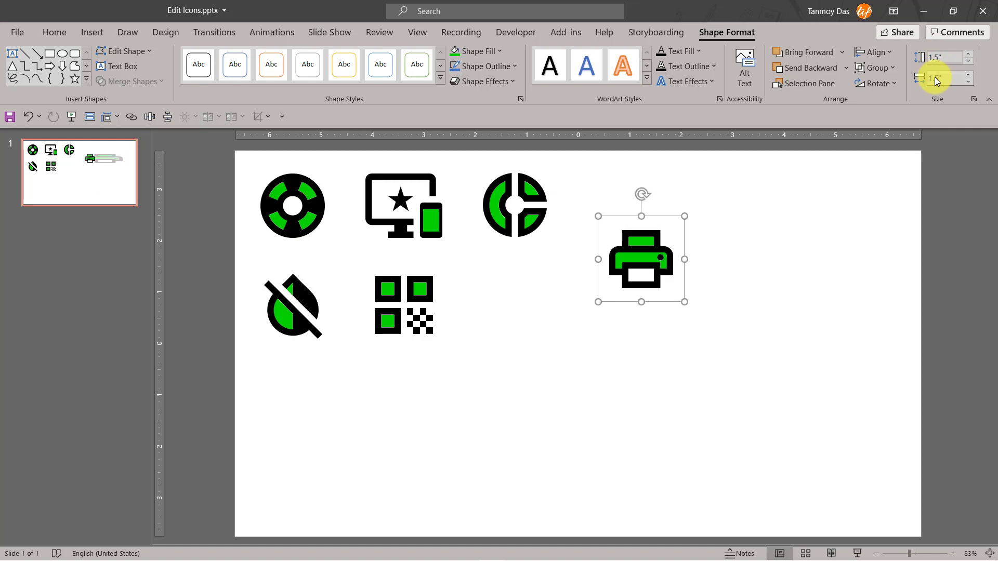
{"action": "left_click_drag", "start_coordinate": [620, 259], "coordinate": [519, 301]}
{"action": "left_click", "coordinate": [571, 382]}
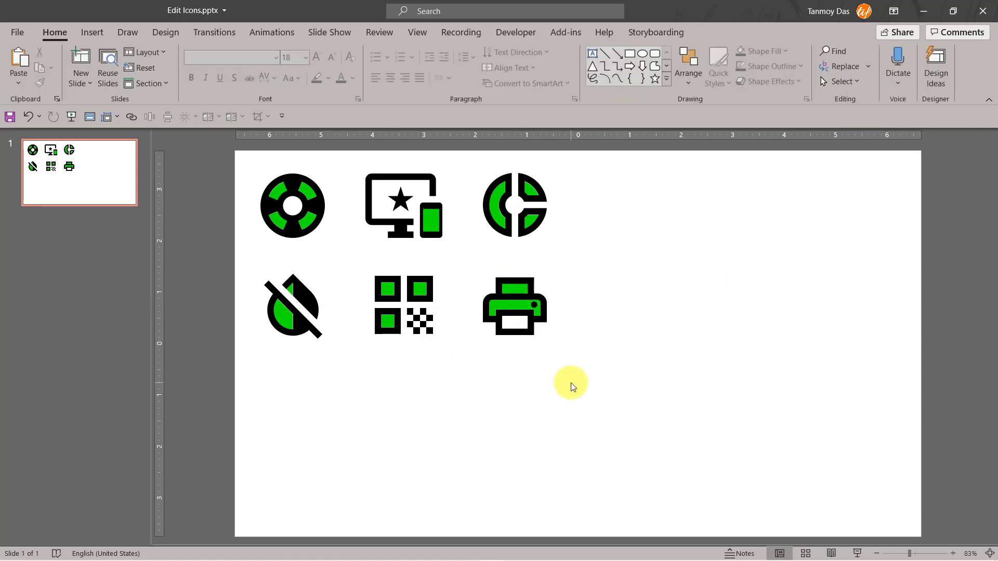